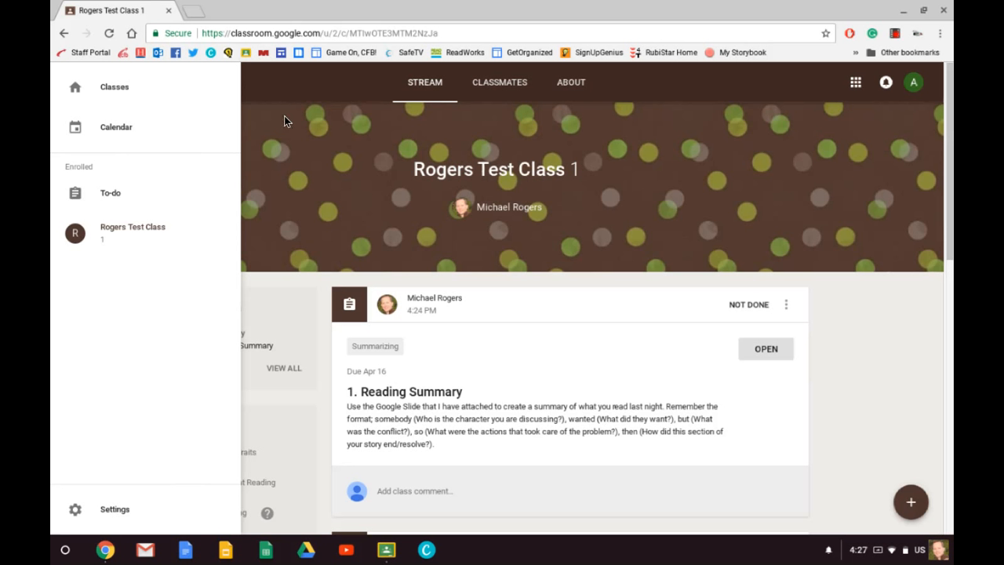
Look through the Classmates and About pages of Rogers Test Class 1 and return to the Stream.
left_click(295, 135)
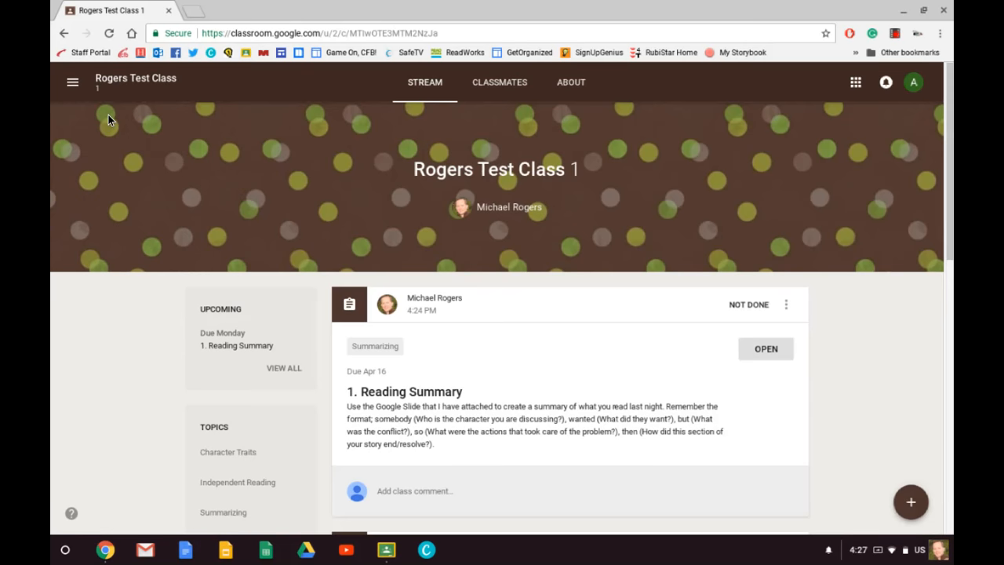
left_click(499, 84)
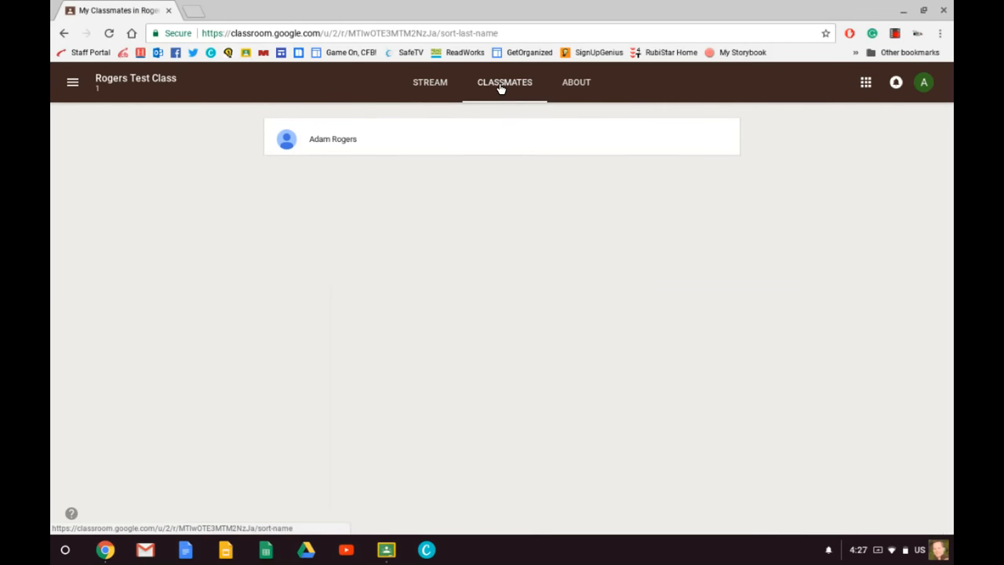
left_click(578, 85)
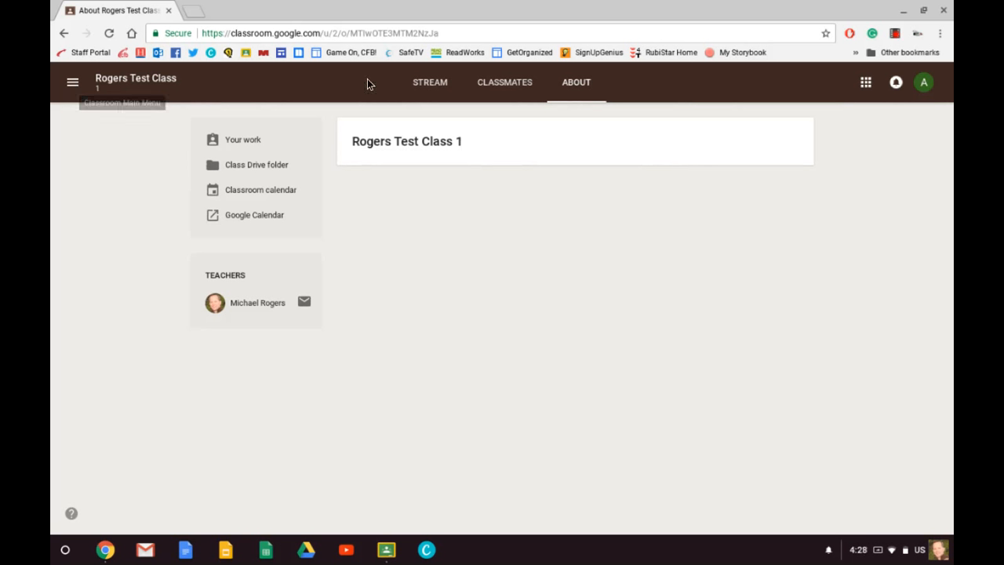
left_click(431, 85)
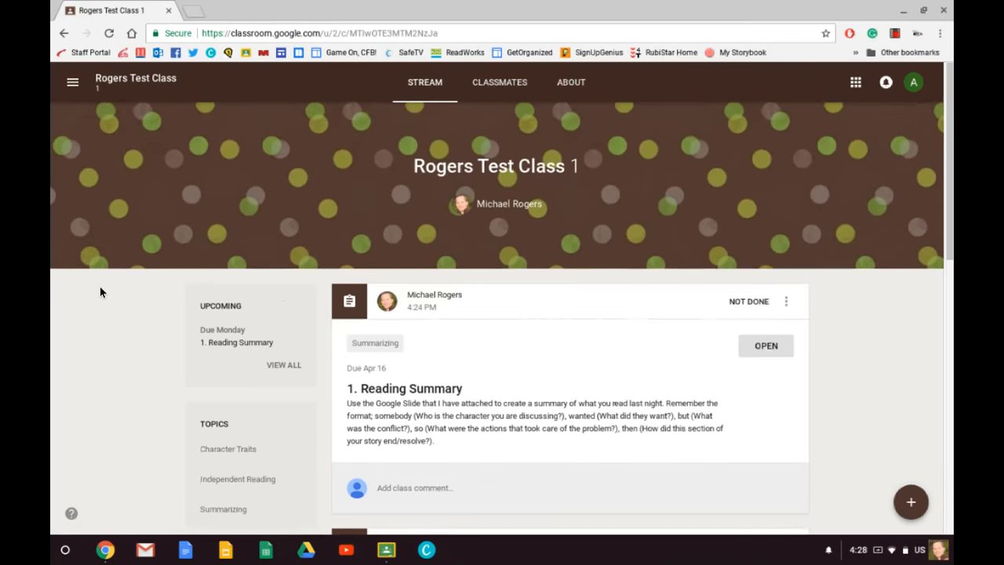
View only the stream posts under the Summarizing topic and return to the full class stream.
scroll(99, 286, "down", 3)
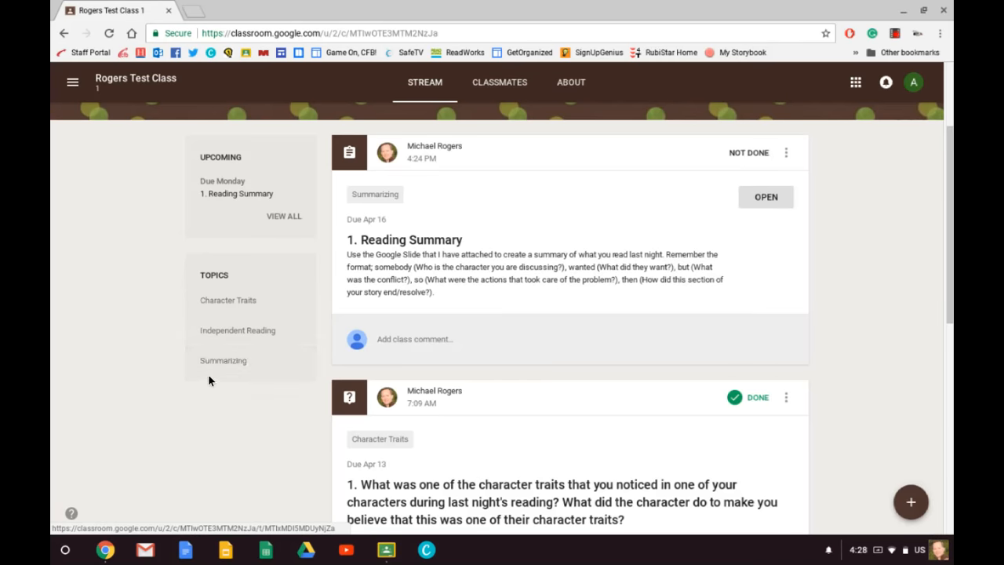
left_click(225, 361)
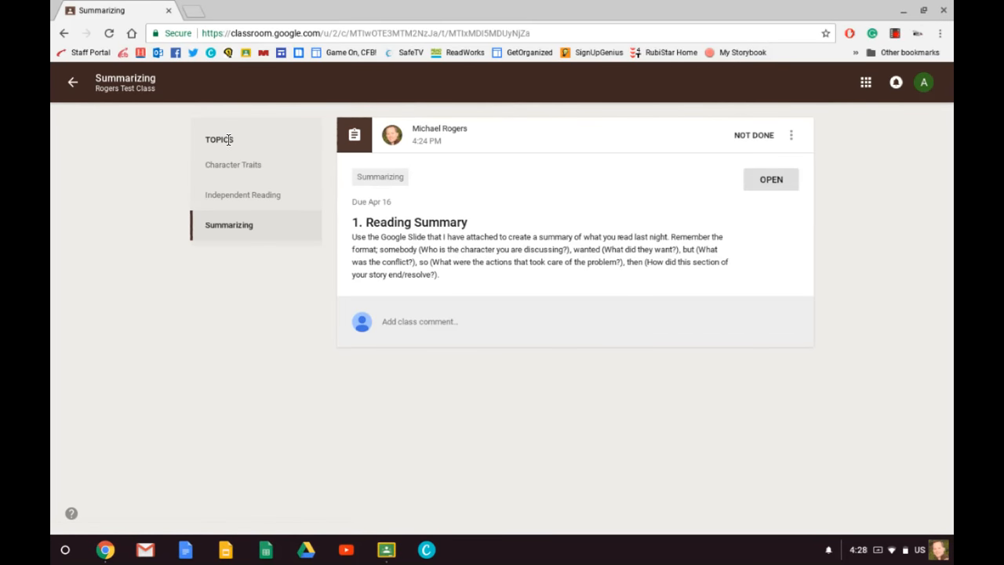
left_click(74, 83)
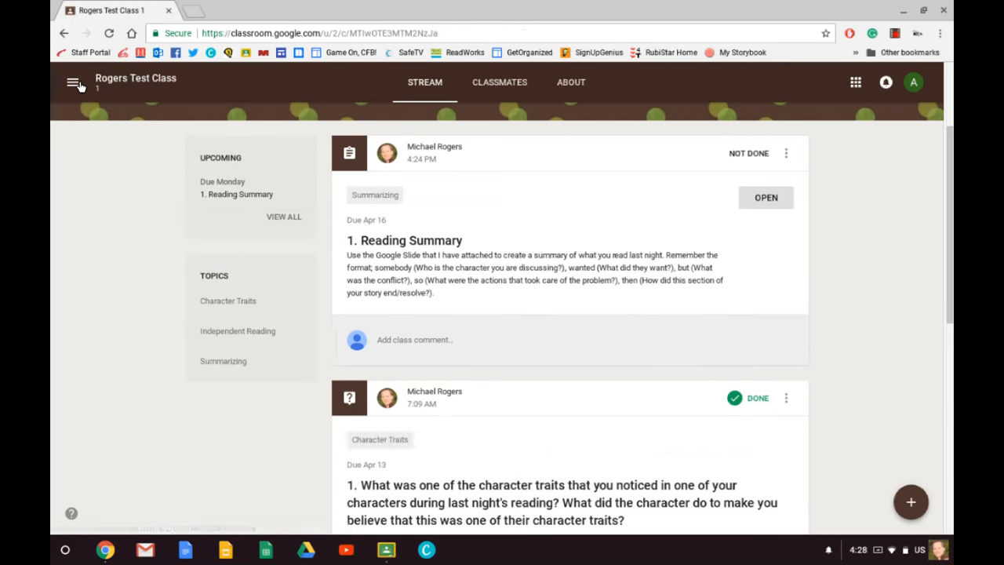
Show the list of available Google apps and close it again.
left_click(855, 84)
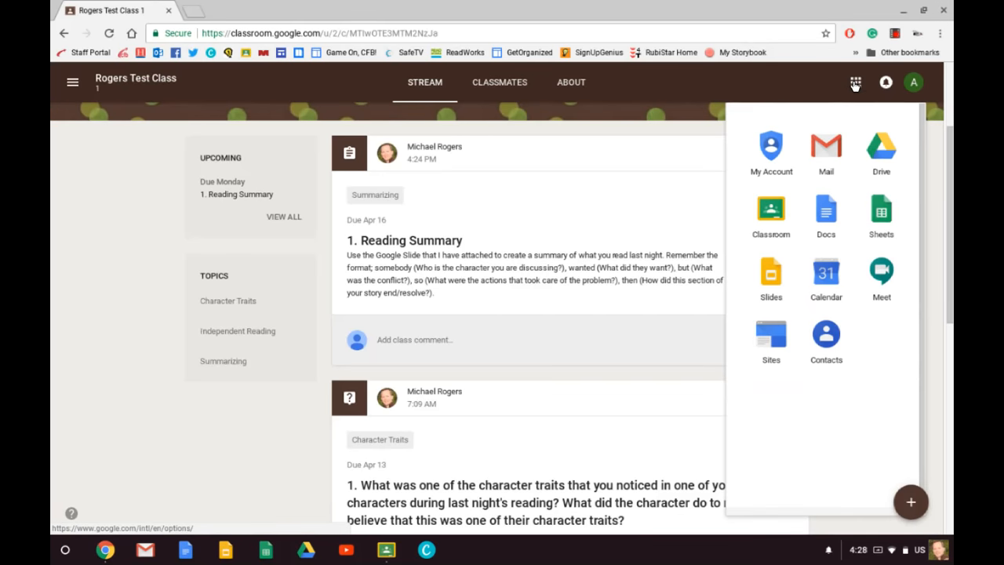
left_click(809, 82)
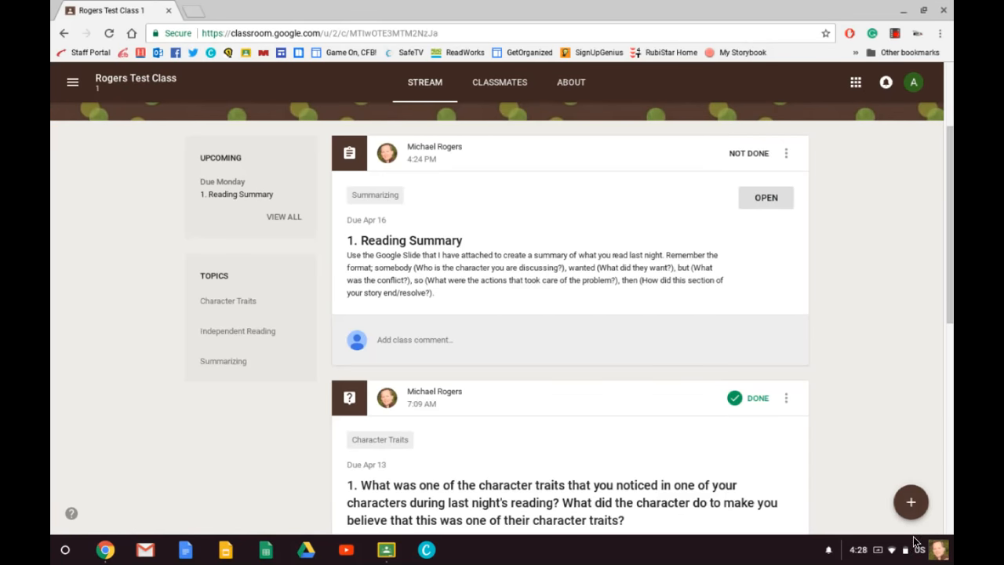
mouse_move(909, 500)
Show the options for the class comment on the Logging Your Reading post and dismiss them.
scroll(488, 440, "down", 7)
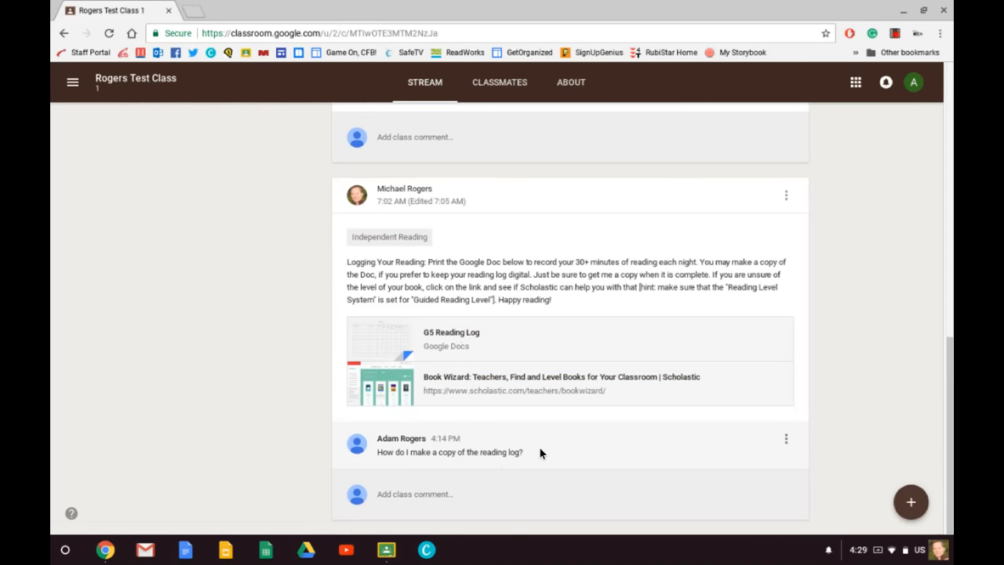
left_click(785, 439)
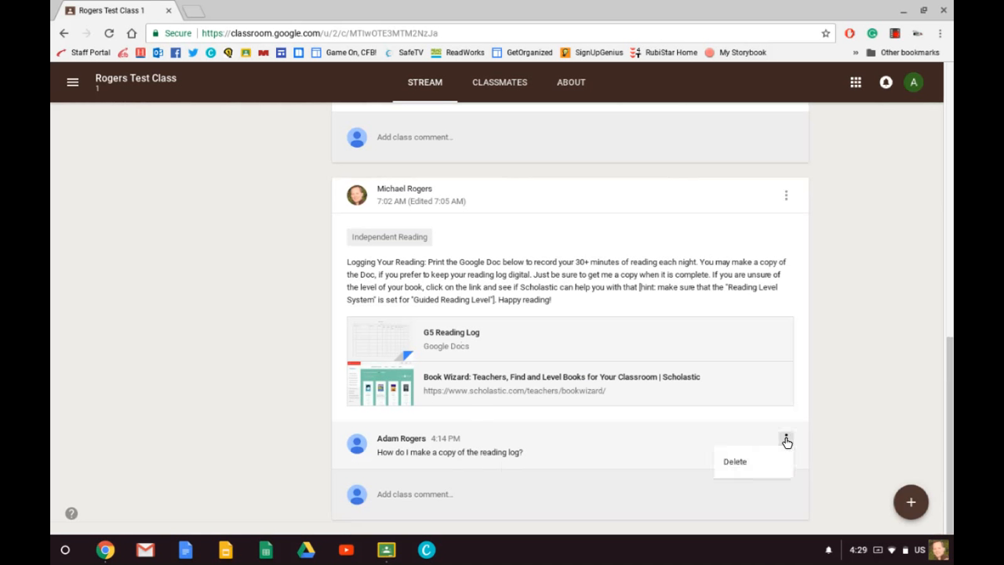
left_click(228, 430)
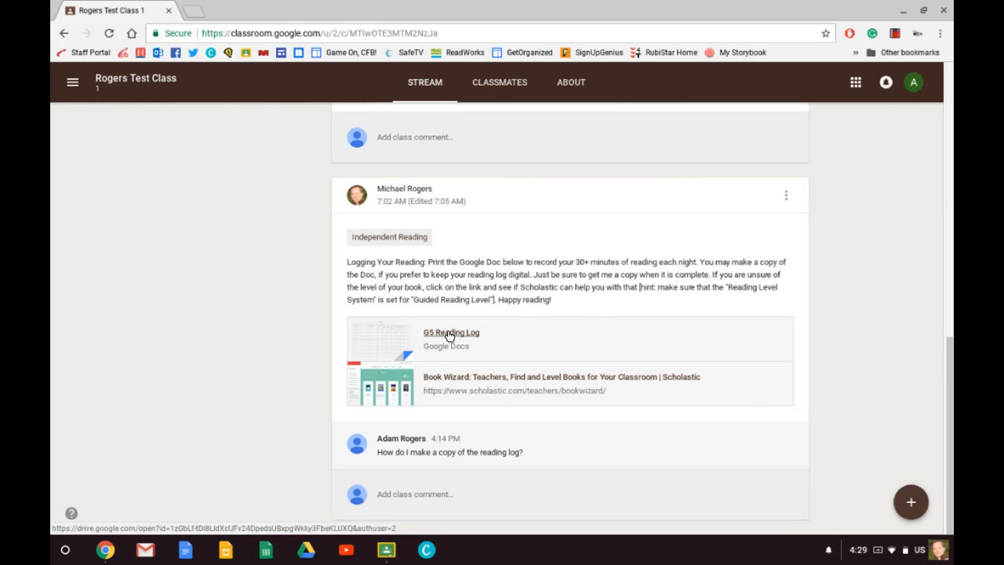
Resubmit the character traits question with "Anansi is tricky. I know this because when he wanted something, he would trick even his friends to get it.".
scroll(277, 258, "up", 3)
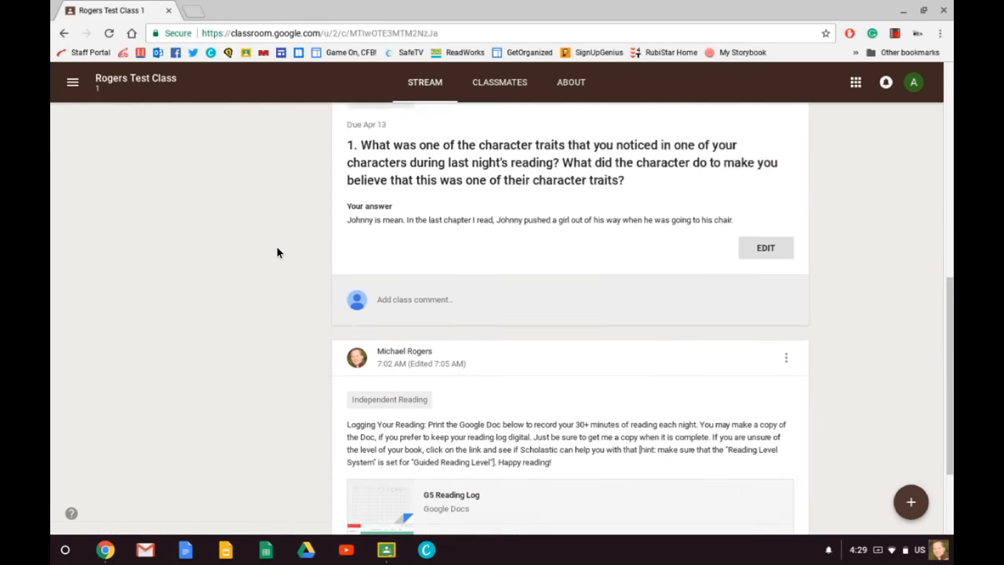
scroll(276, 246, "up", 1)
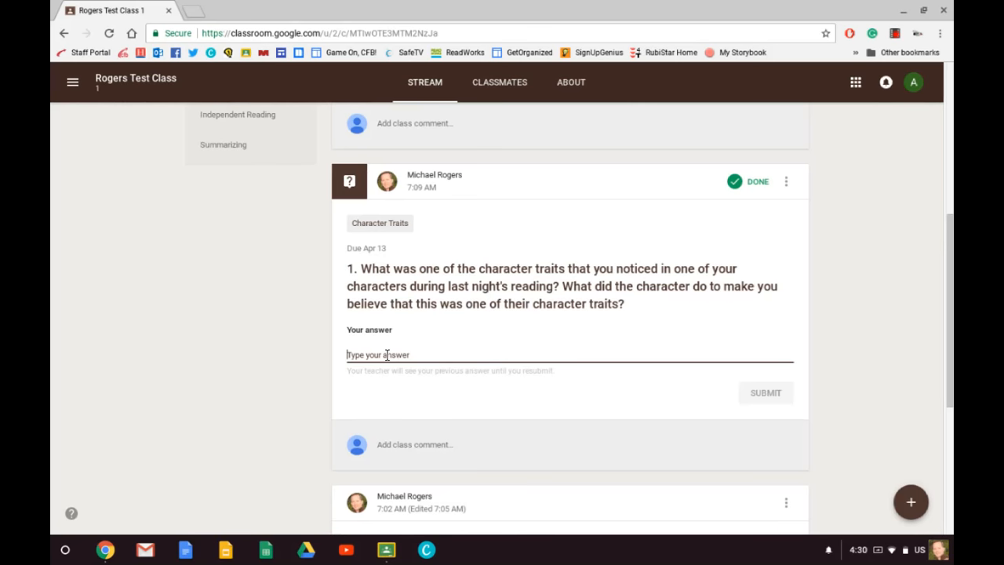
type("An")
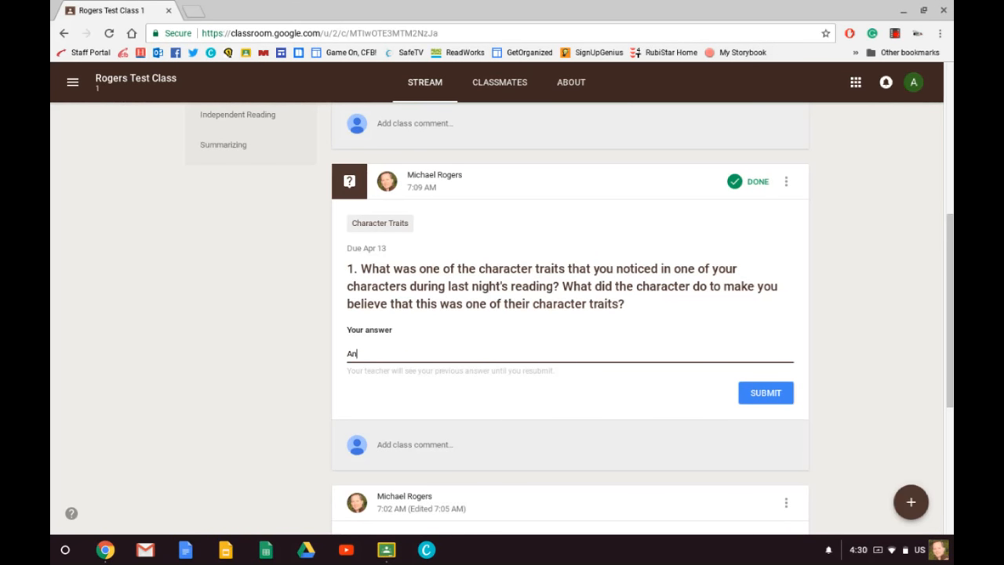
type("ansi is tricky. I know this because")
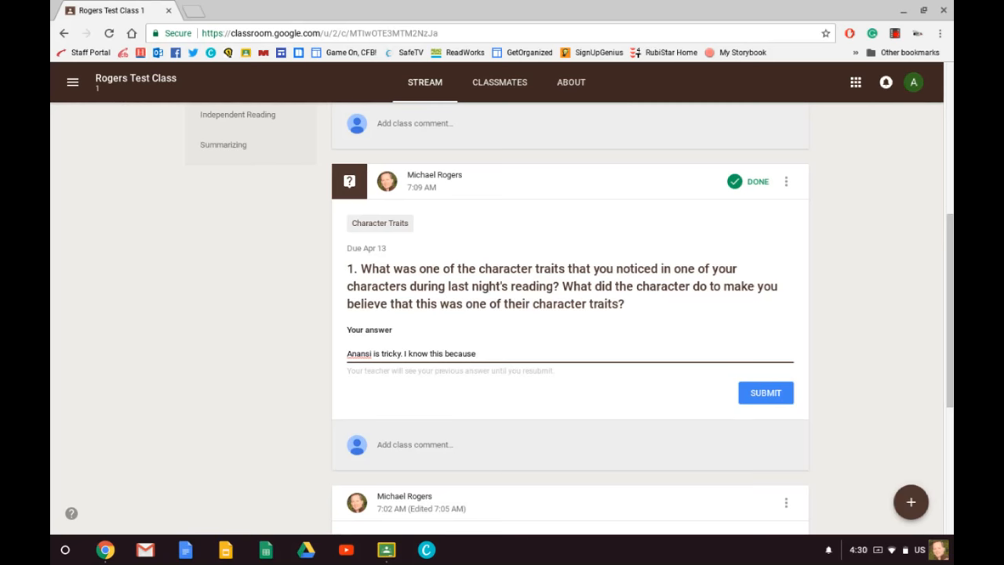
type(" when he wanted something, he wou")
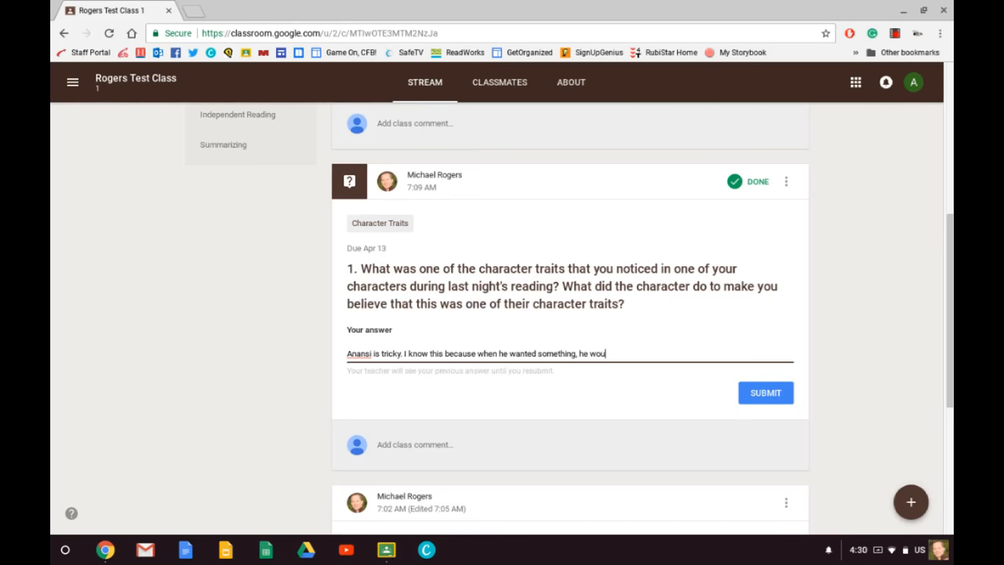
type("ld trick even his friends to get")
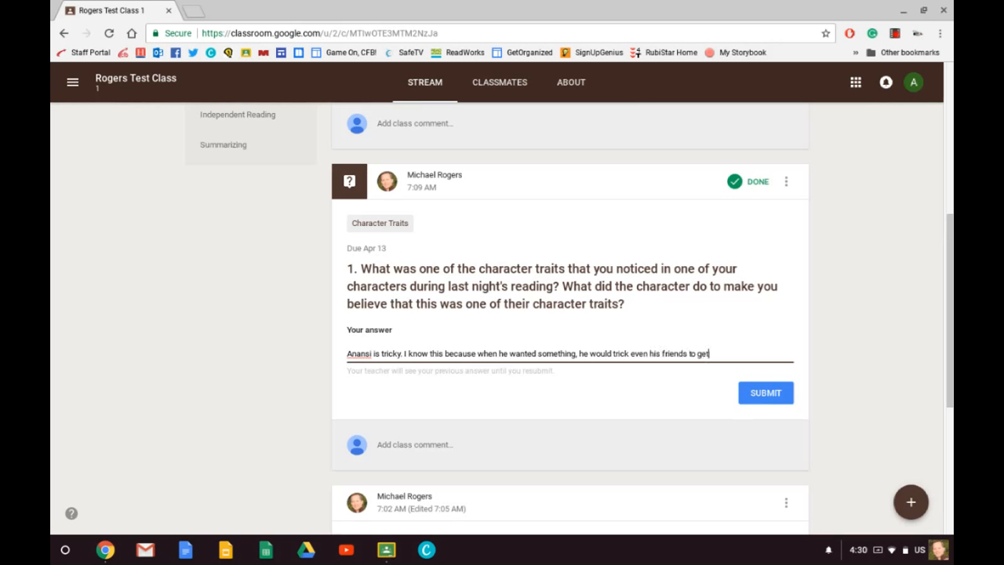
type(" it.")
left_click(764, 394)
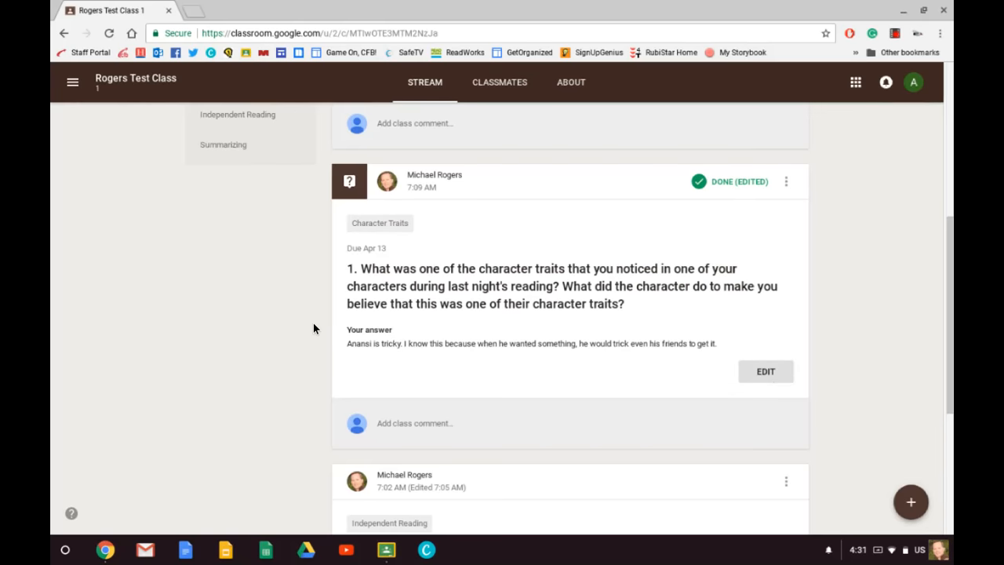
Open the 1. Reading Summary assignment and its attached Google Slides file, dismissing the turn-in tip.
scroll(313, 323, "up", 3)
scroll(313, 328, "up", 2)
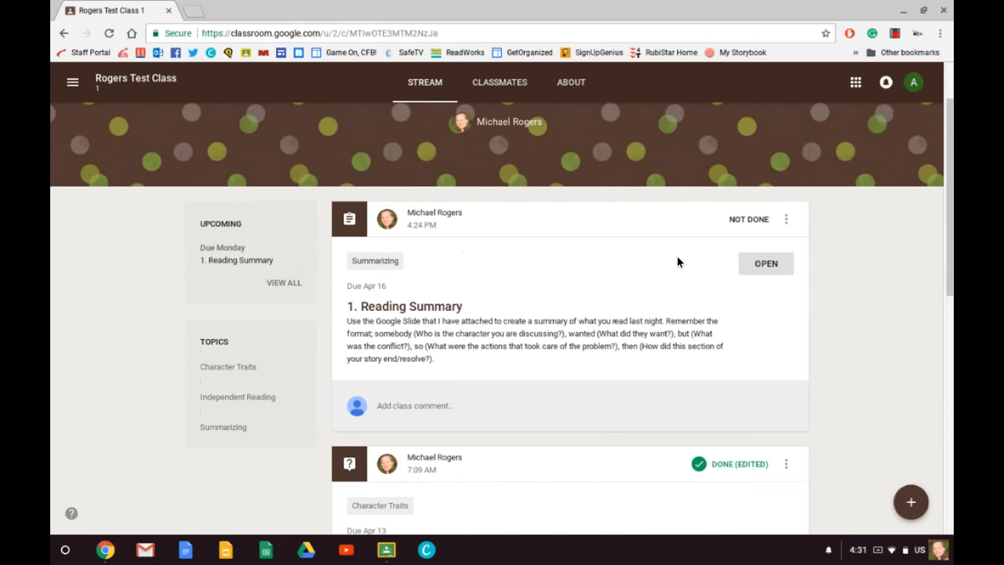
left_click(773, 265)
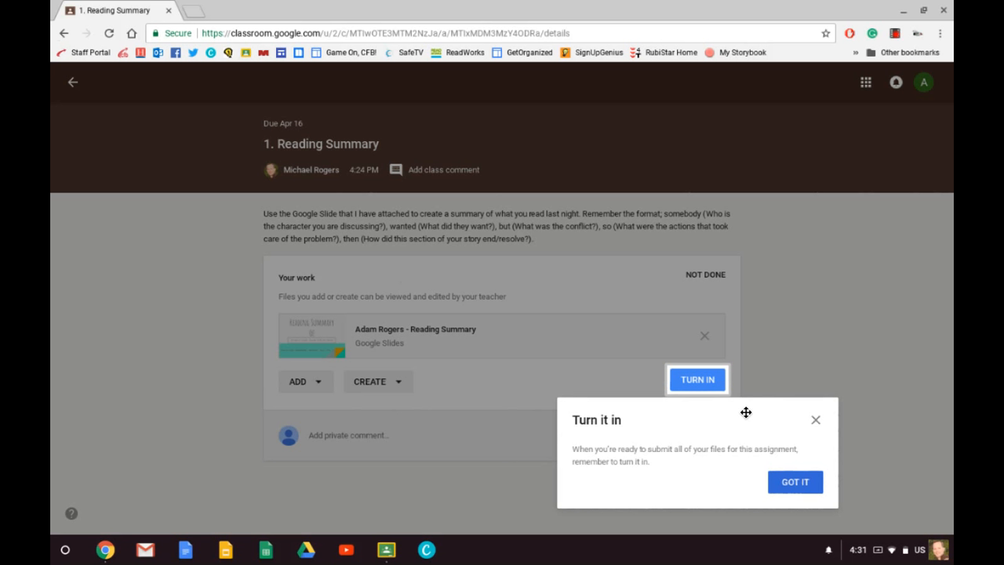
left_click(800, 481)
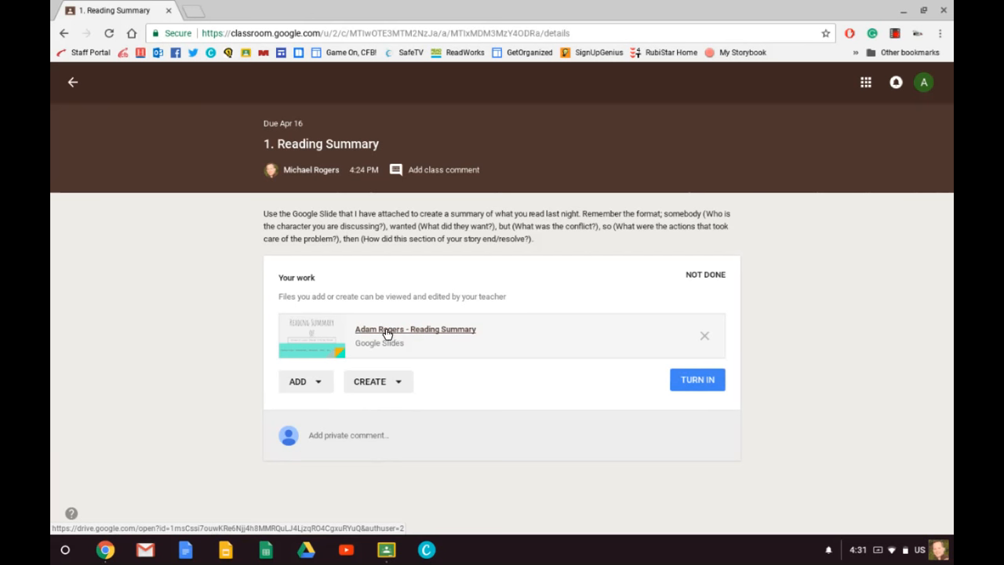
left_click(386, 332)
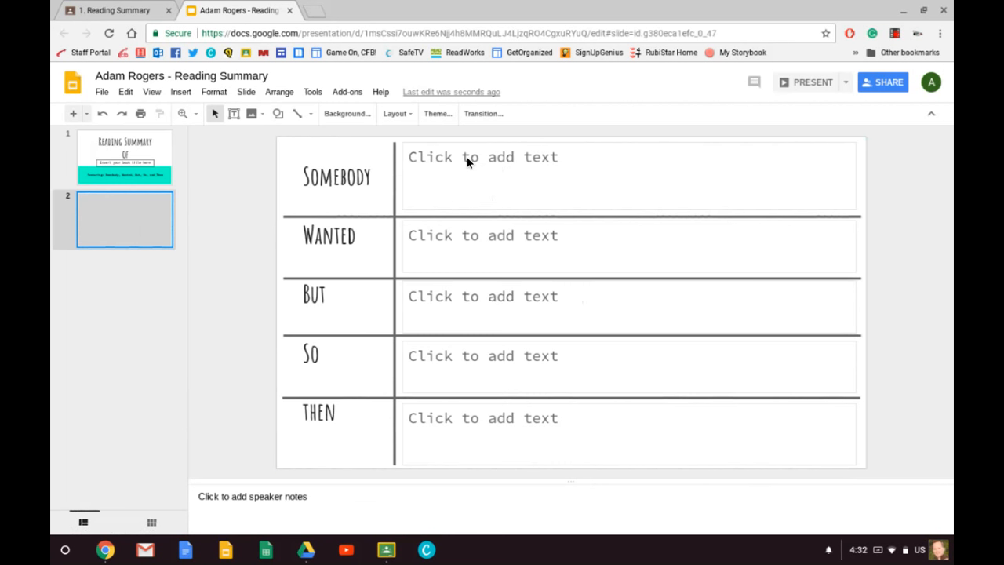
Enter "Anansi" in the Somebody row of slide 2.
left_click(464, 162)
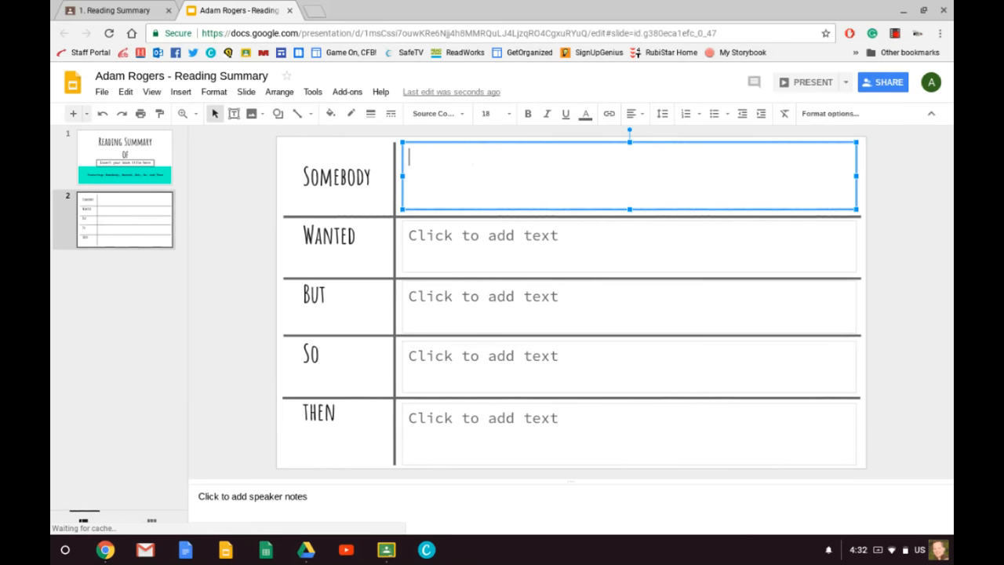
type("A")
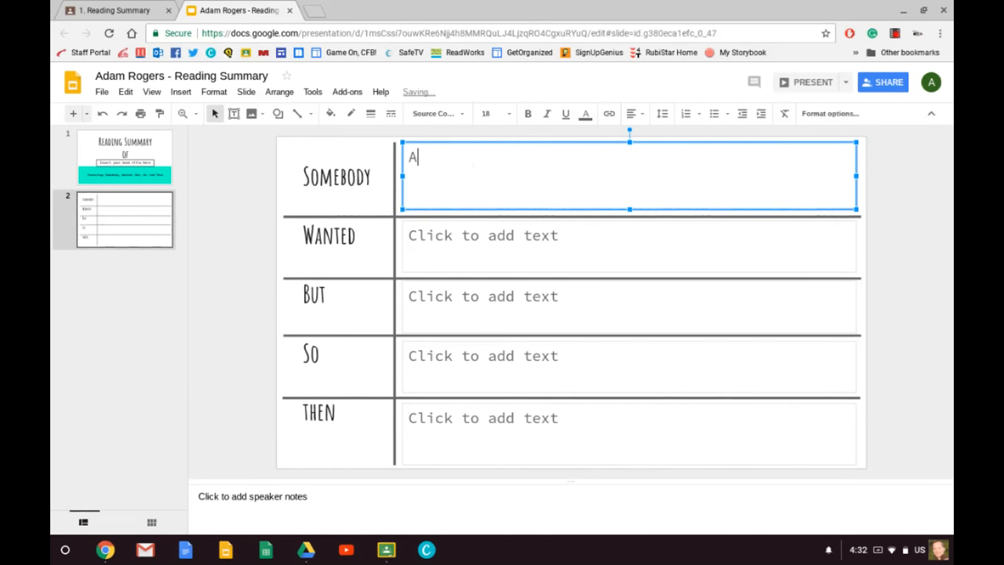
type("nansi")
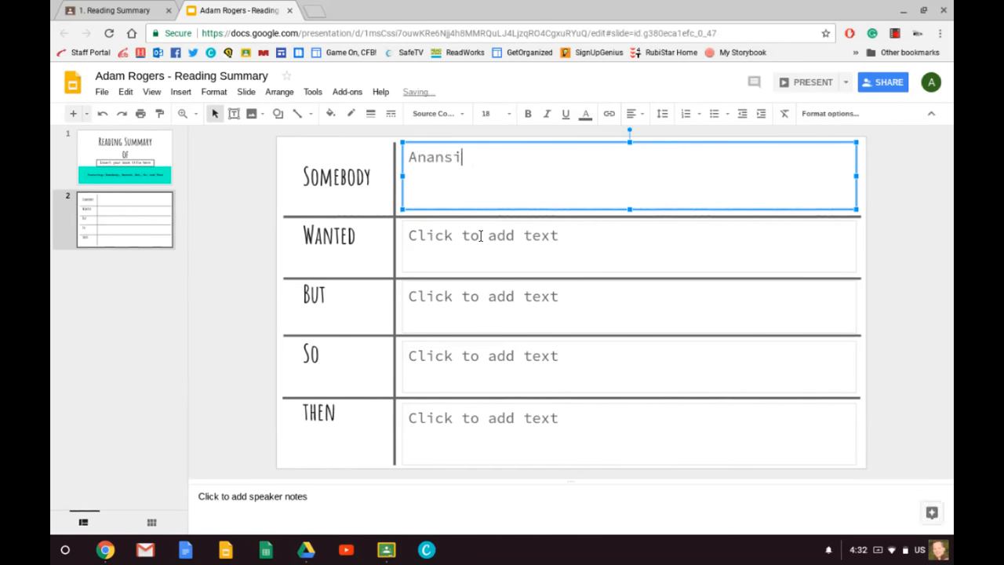
Enter "He wanted the Sky God's stories." in the Wanted row of slide 2.
left_click(480, 236)
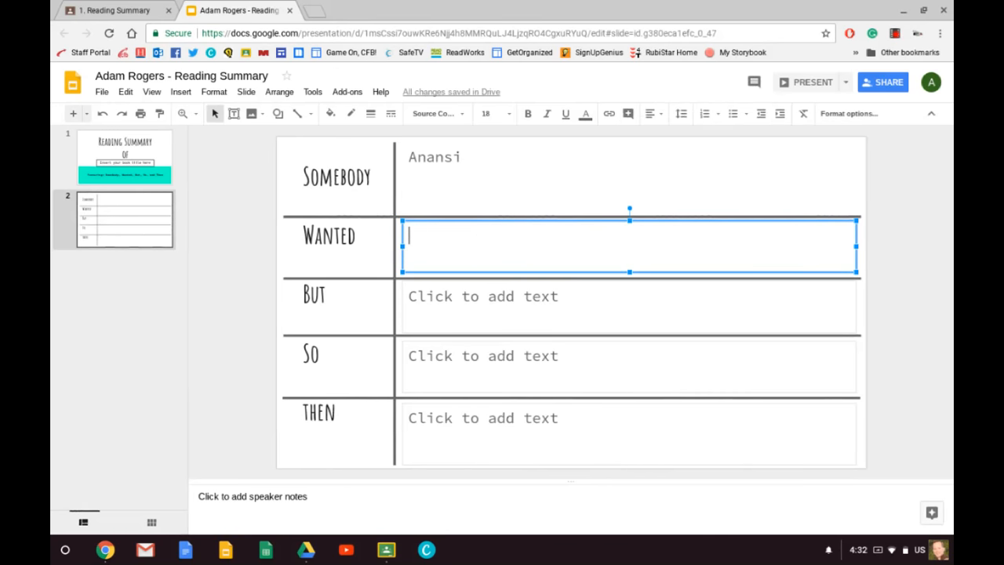
type("He wanted the Sky")
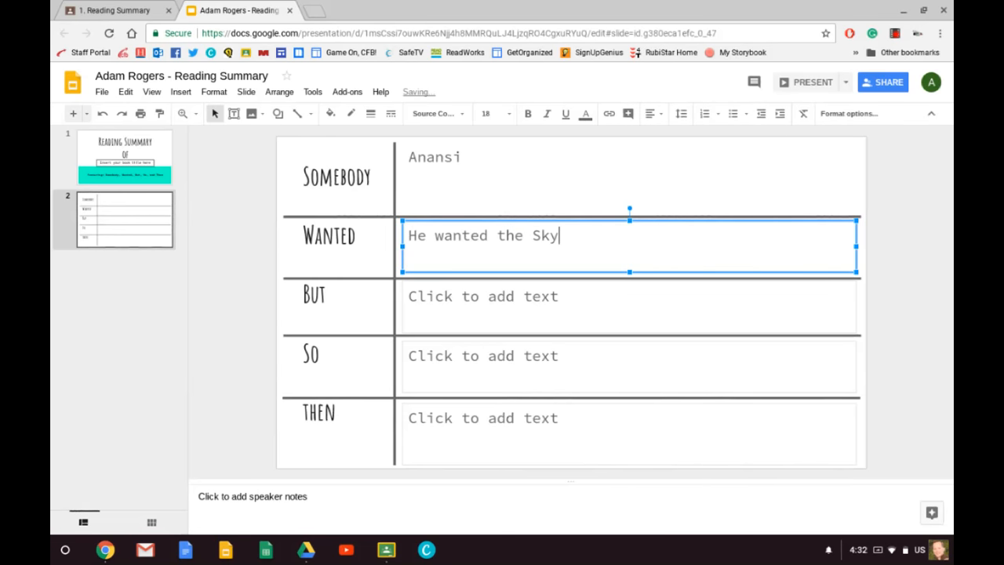
type(" God's stories.")
Enter "He had to prove himself worthy by bringing 3 dangerous animals to the Sky God." in the But row of slide 2.
left_click(456, 297)
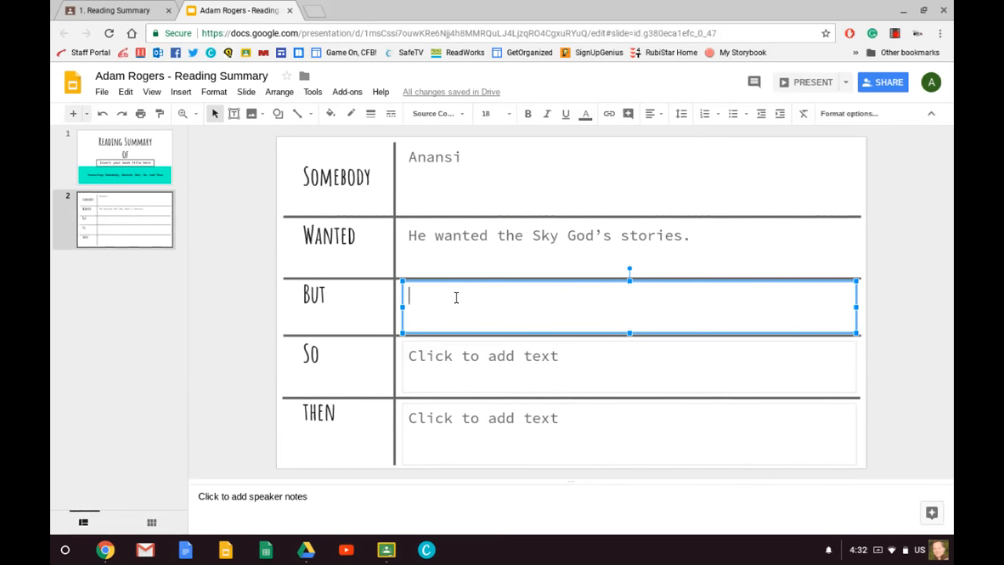
type("He")
key("BackSpace")
type("e had to prove")
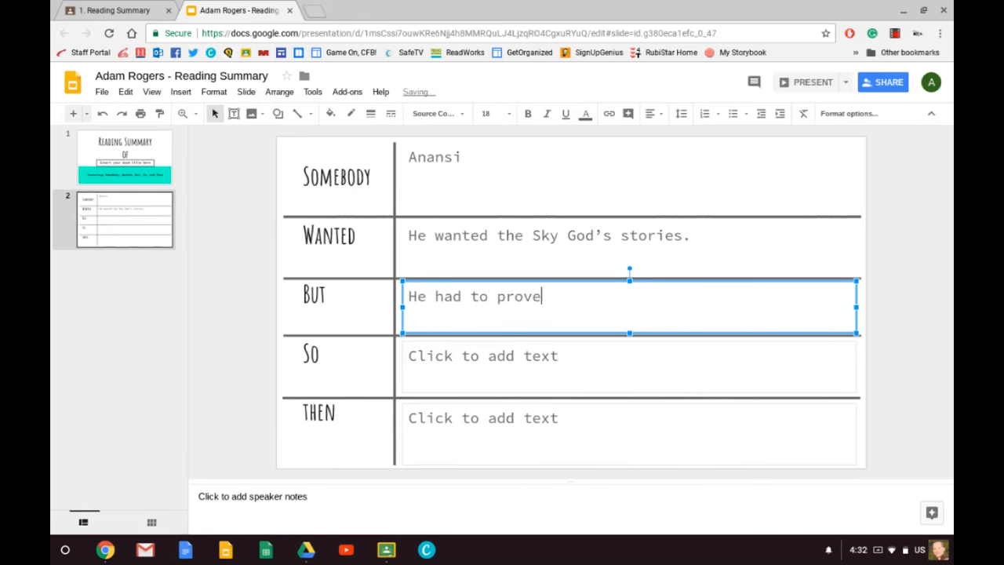
type(" himself worthy by bring")
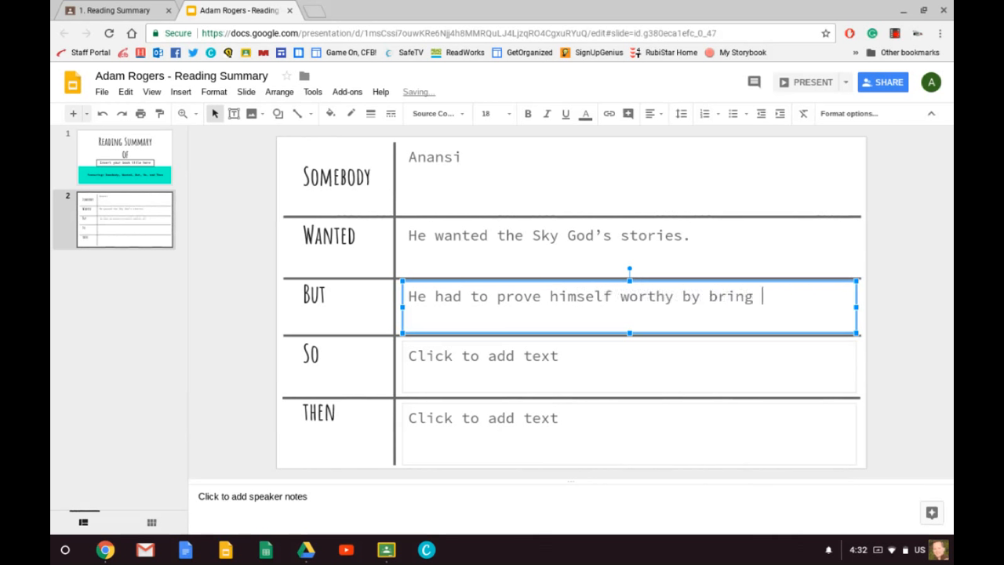
key("BackSpace")
type("ing 3 dangerous ")
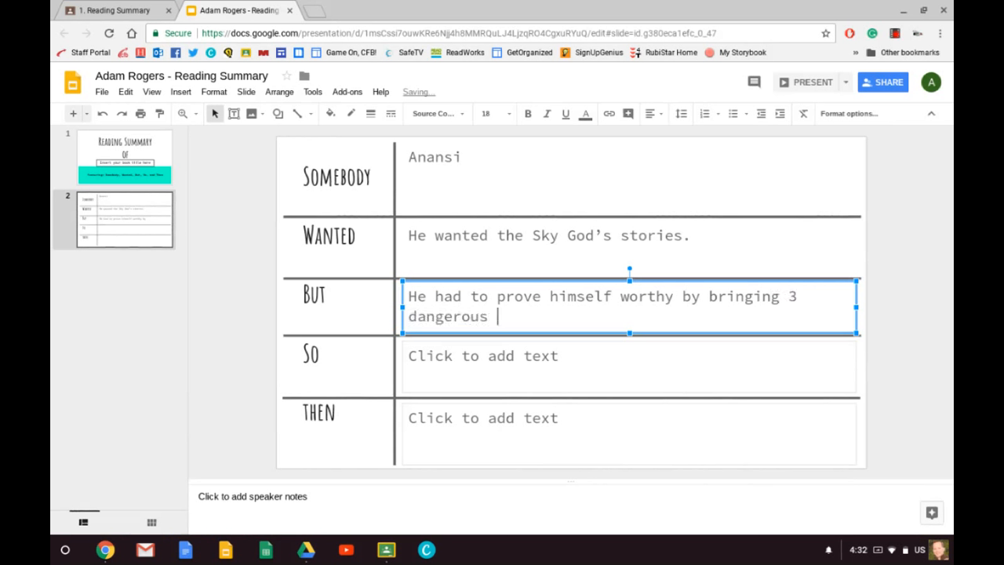
type("animals th=o the")
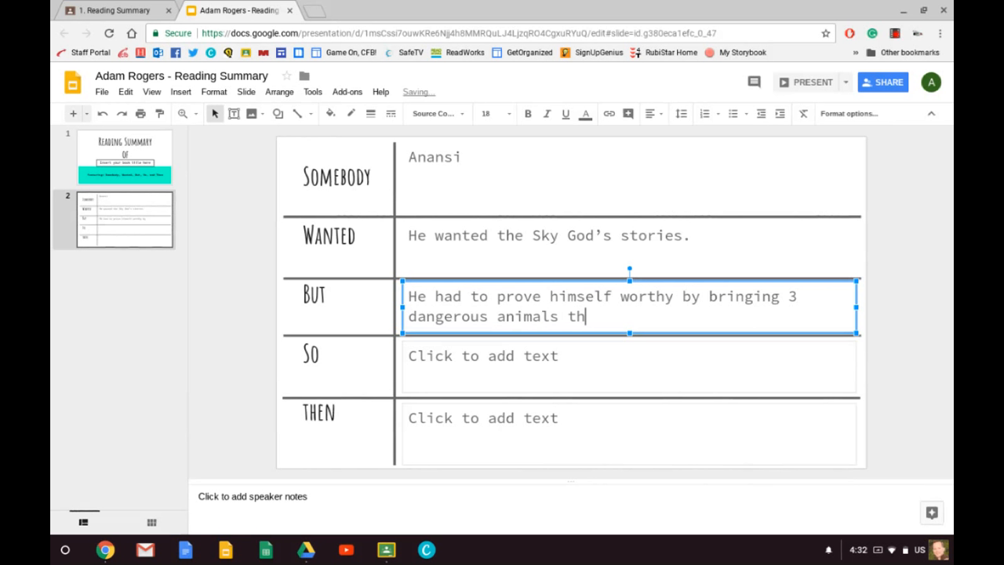
key("BackSpace")
key("BackSpace")
key("BackSpace")
key("BackSpace")
key("BackSpace")
key("BackSpace")
key("BackSpace")
type("e")
key("BackSpace")
key("BackSpace")
key("BackSpace")
key("BackSpace")
type("to the s")
key("BackSpace")
type("Sky God.")
Enter "He tricked each creature, captured them, and brought them to Sky God." in the So row of slide 2.
left_click(446, 355)
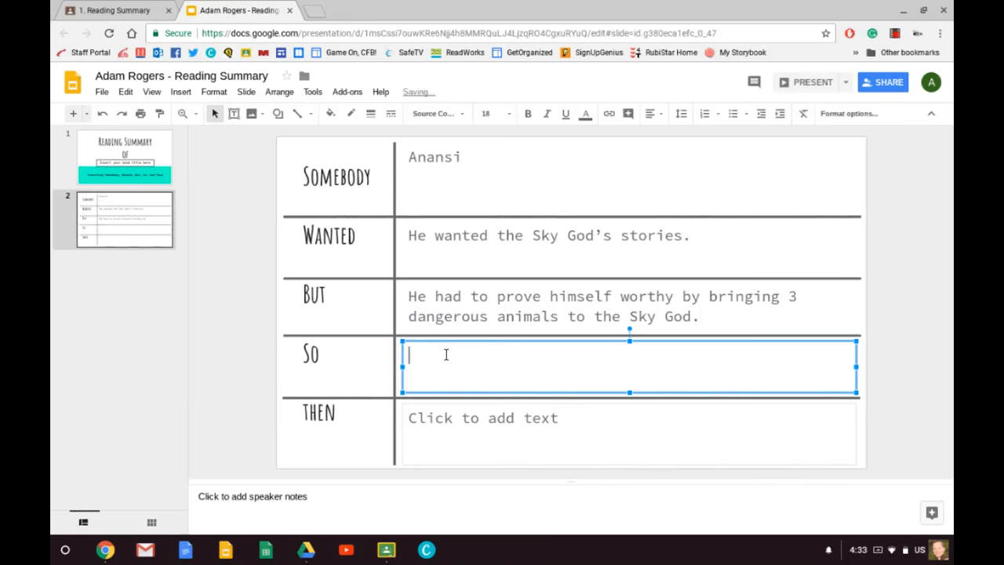
type("He tricked e")
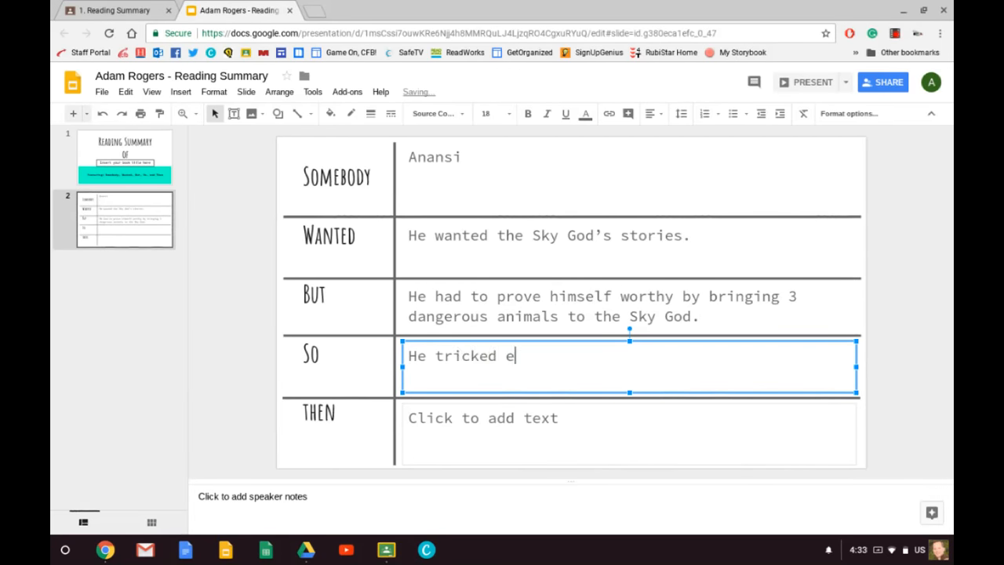
type("ach creature")
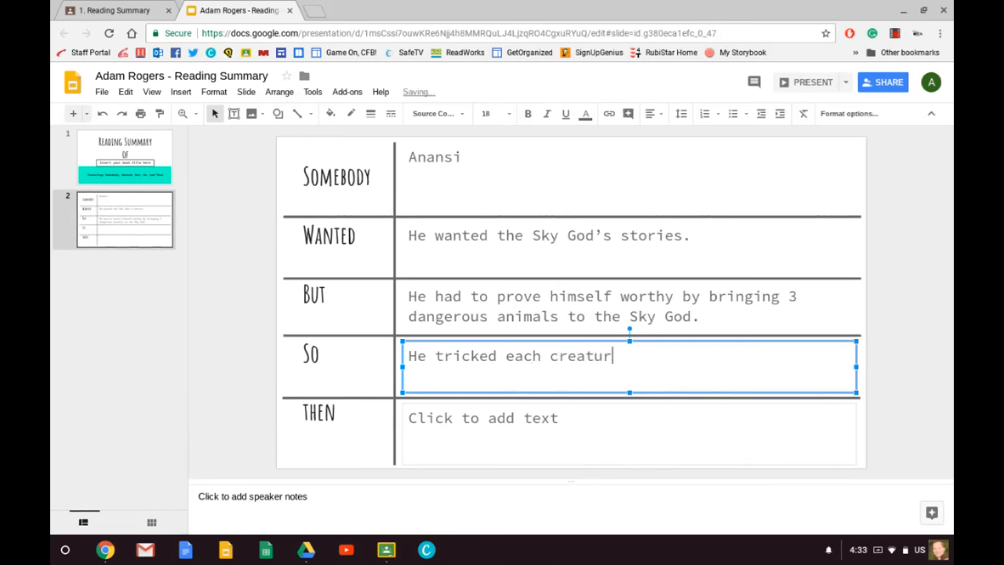
key("BackSpace")
type(", captured them a")
key("BackSpace")
key("BackSpace")
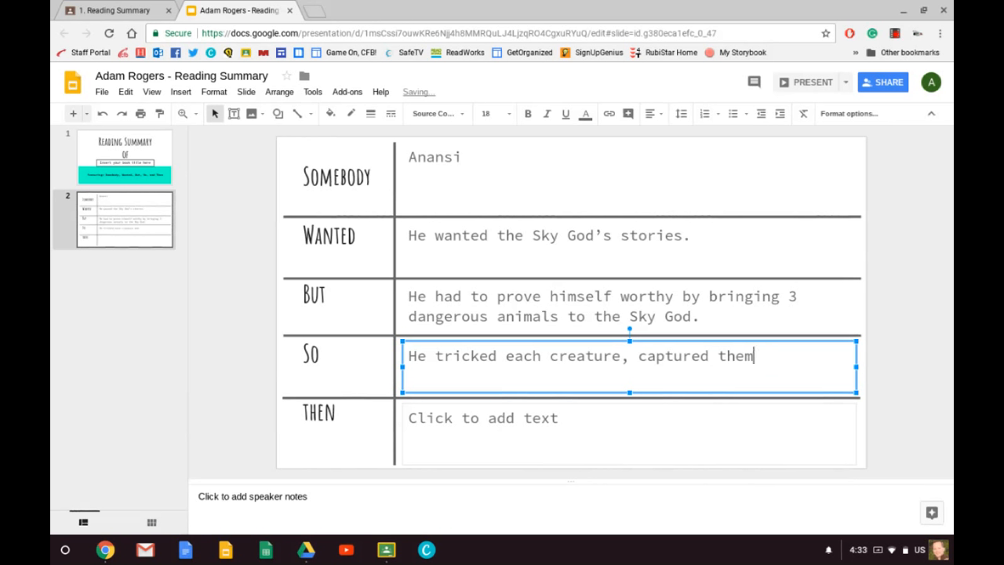
type(", and brought t")
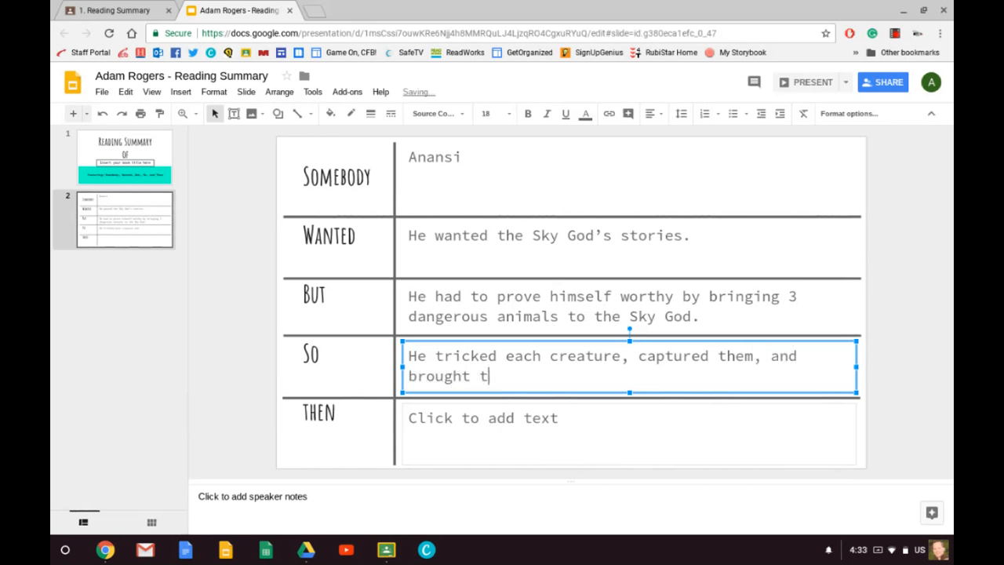
type("hem to Sky")
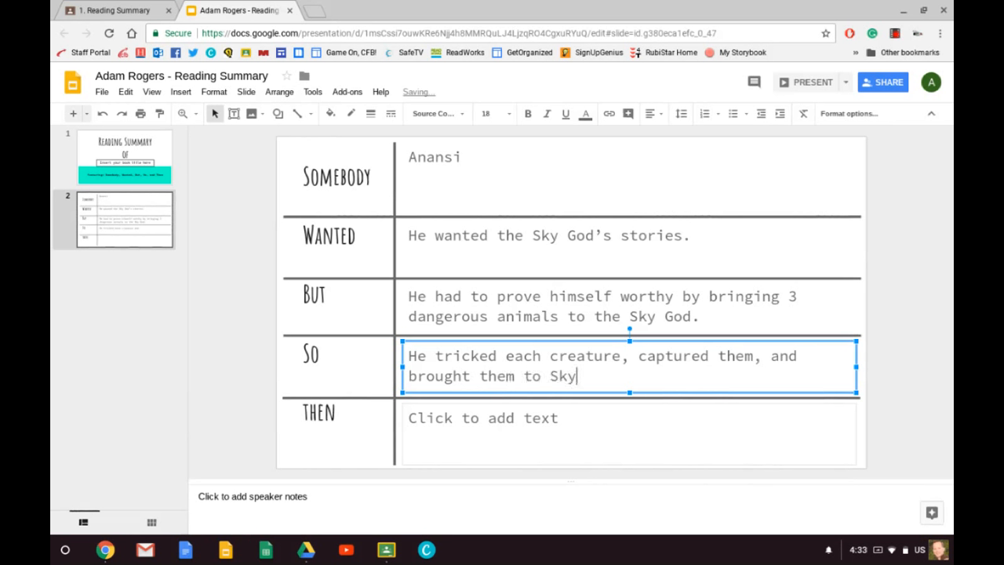
type(" God.")
Enter "Although he got the stories, when the bag was opened, the stories spread all over the world." in the Then row of slide 2.
left_click(455, 416)
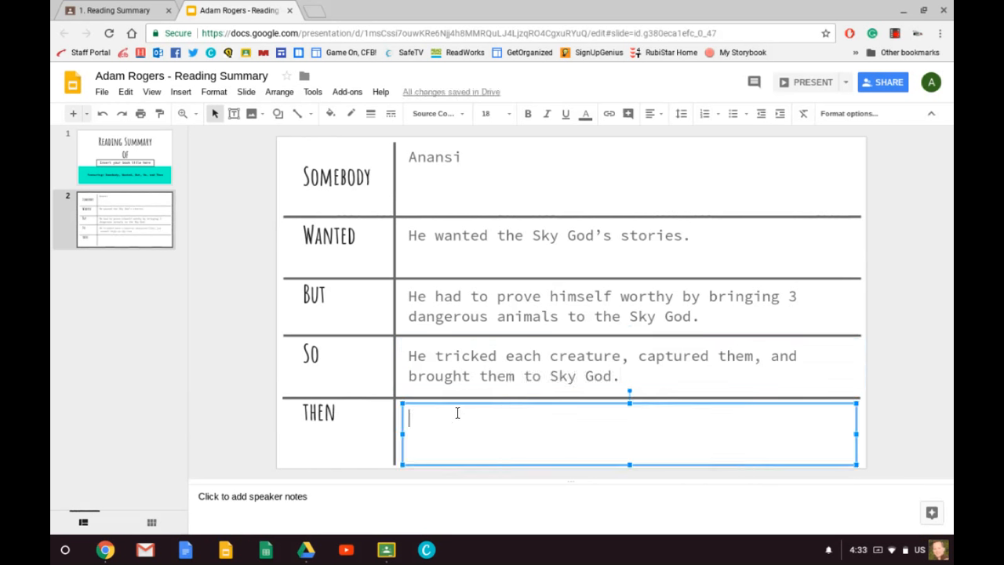
type("Al")
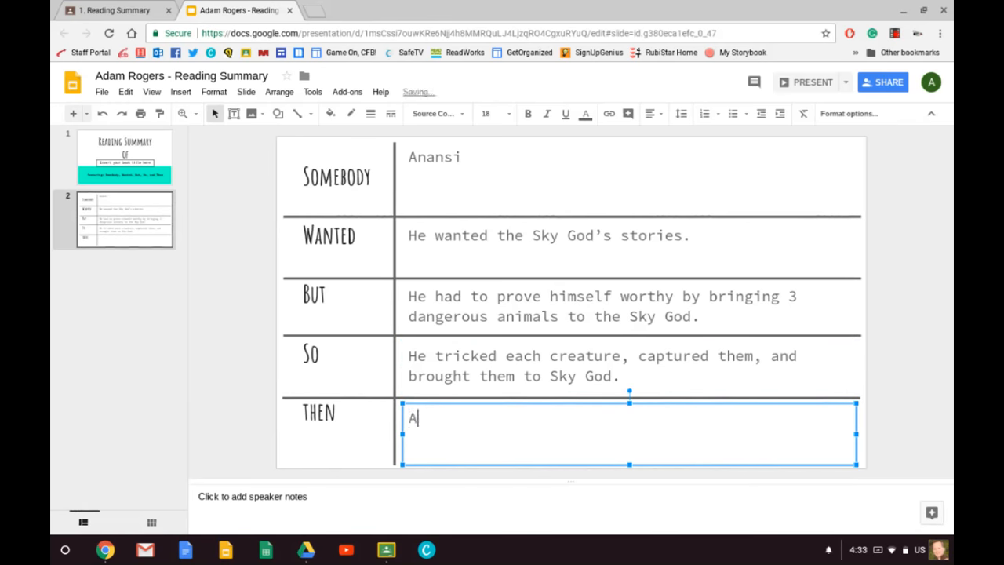
type("though he ")
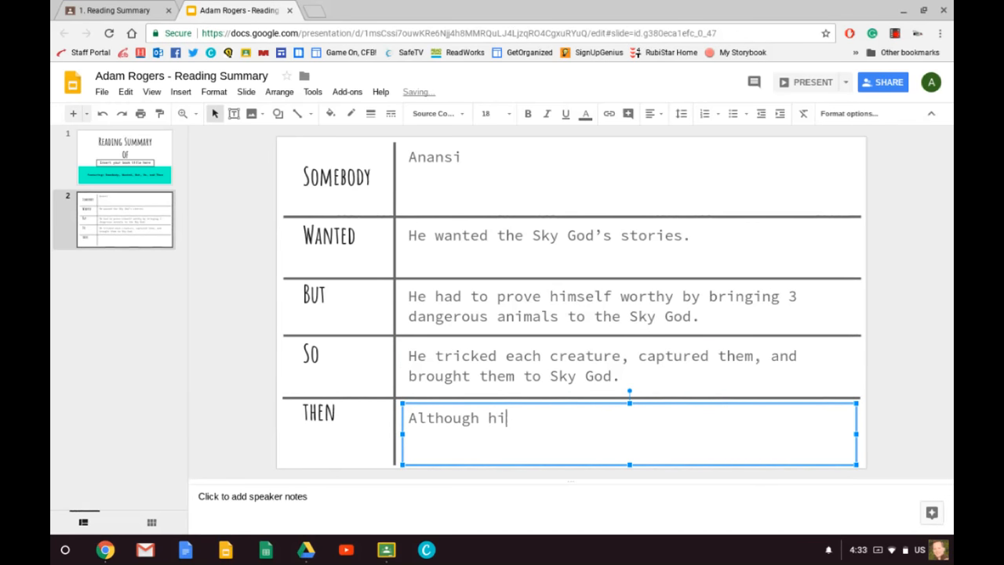
type("got the stories, ")
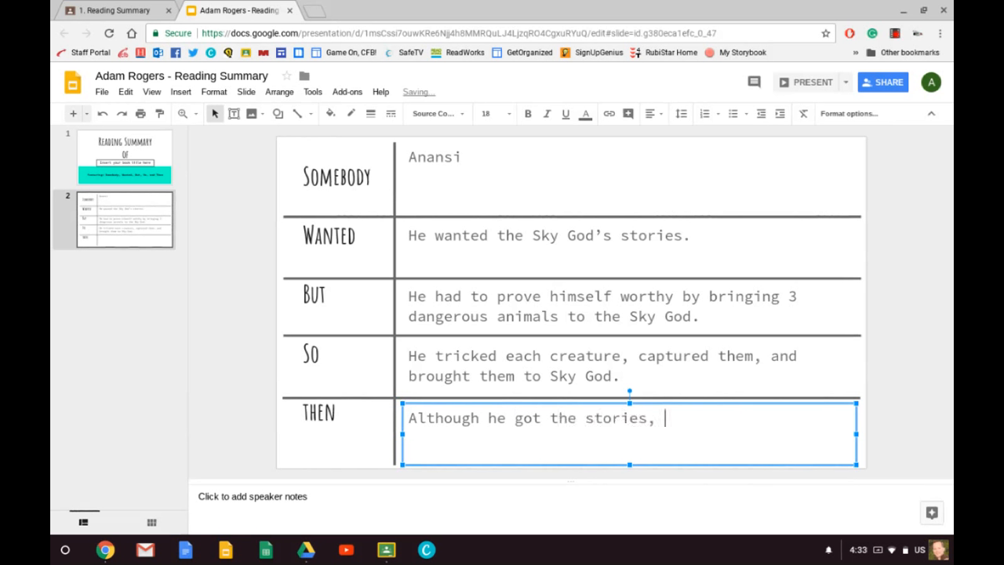
type("when t")
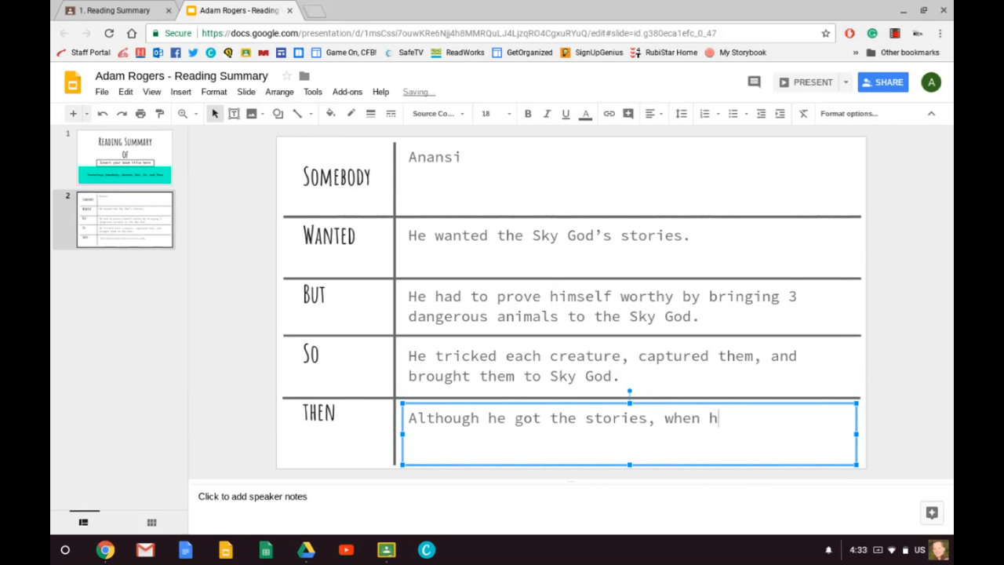
type("he bag was ope")
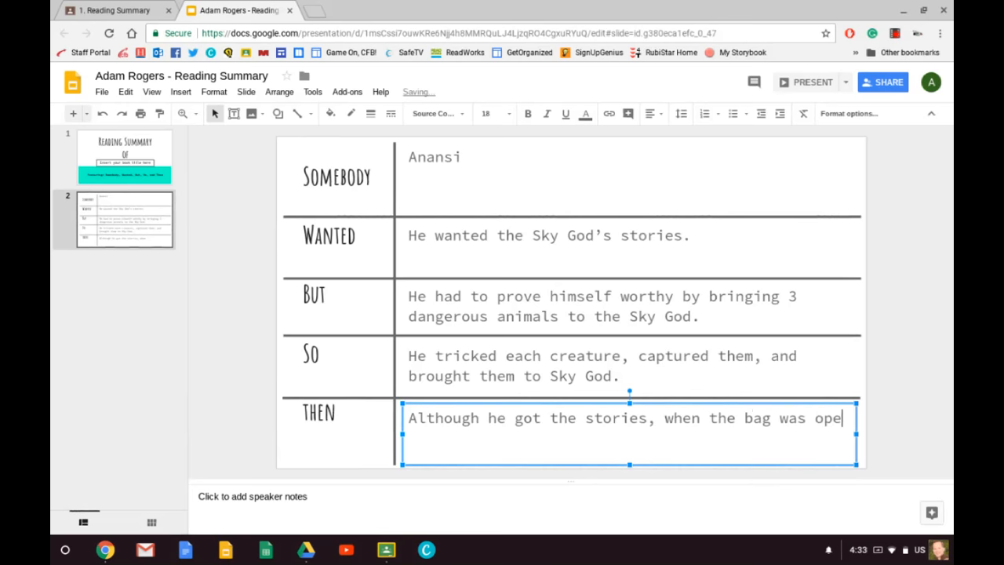
type("ned, they")
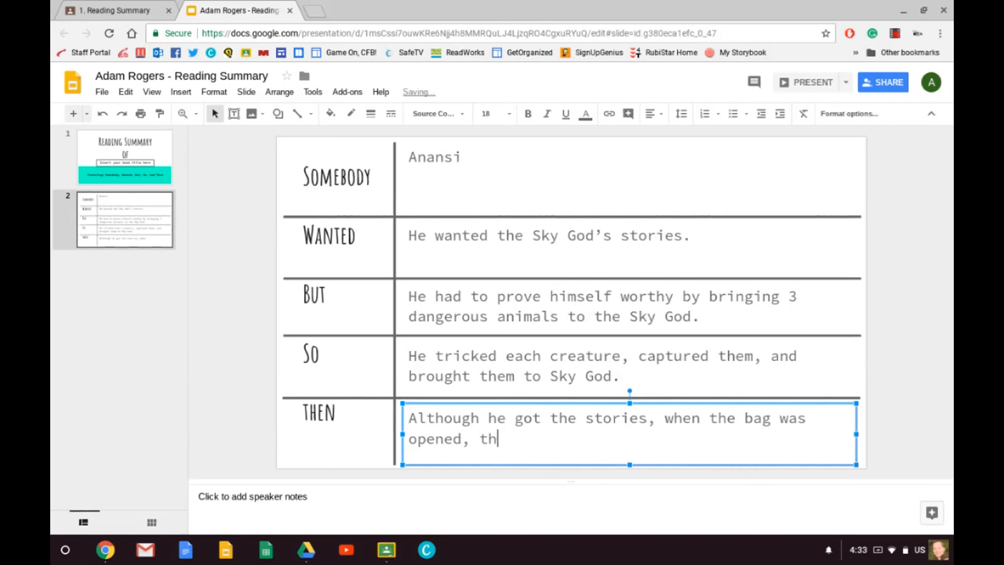
key("BackSpace")
key("BackSpace")
type("stories spe")
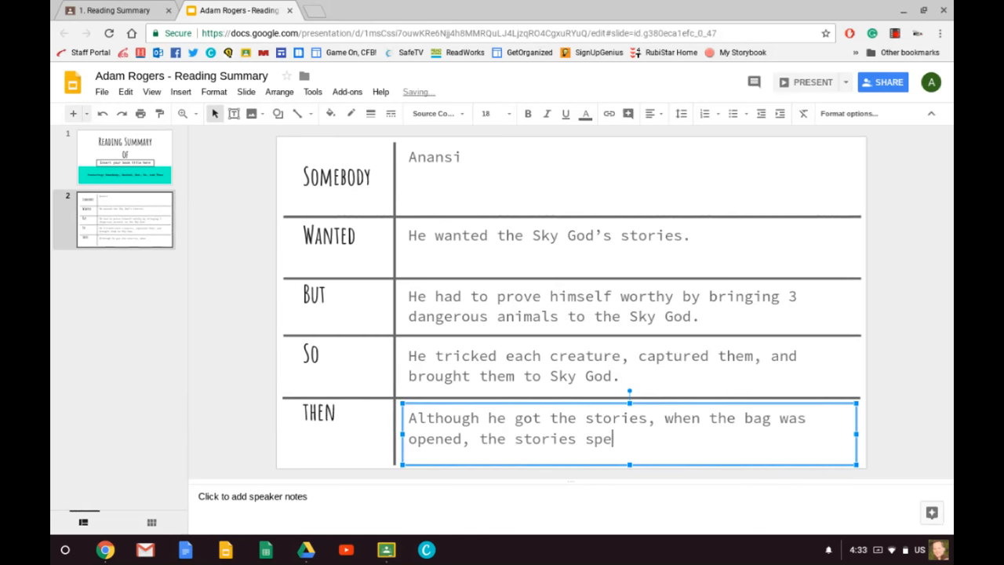
key("BackSpace")
type("read all over the ")
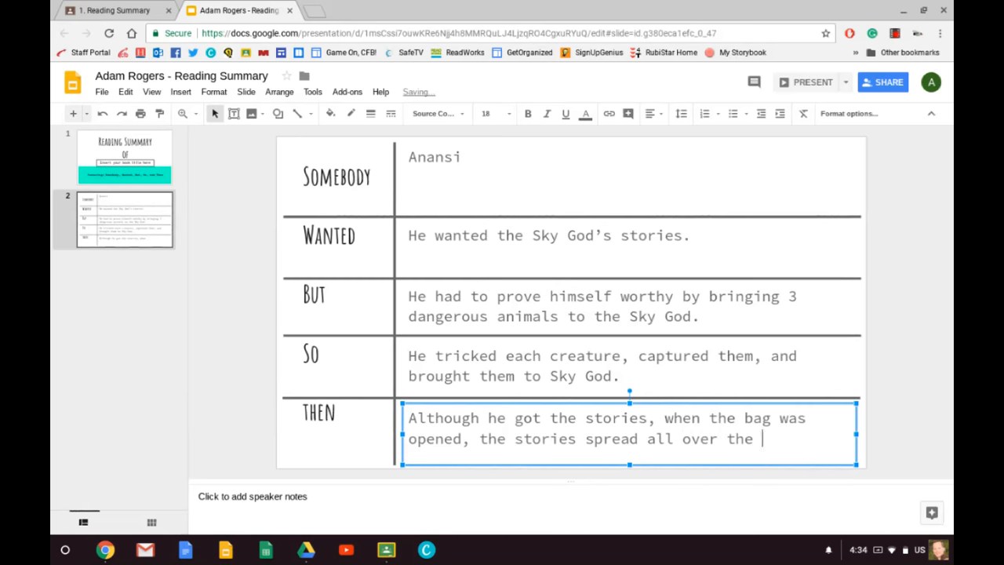
type("world.")
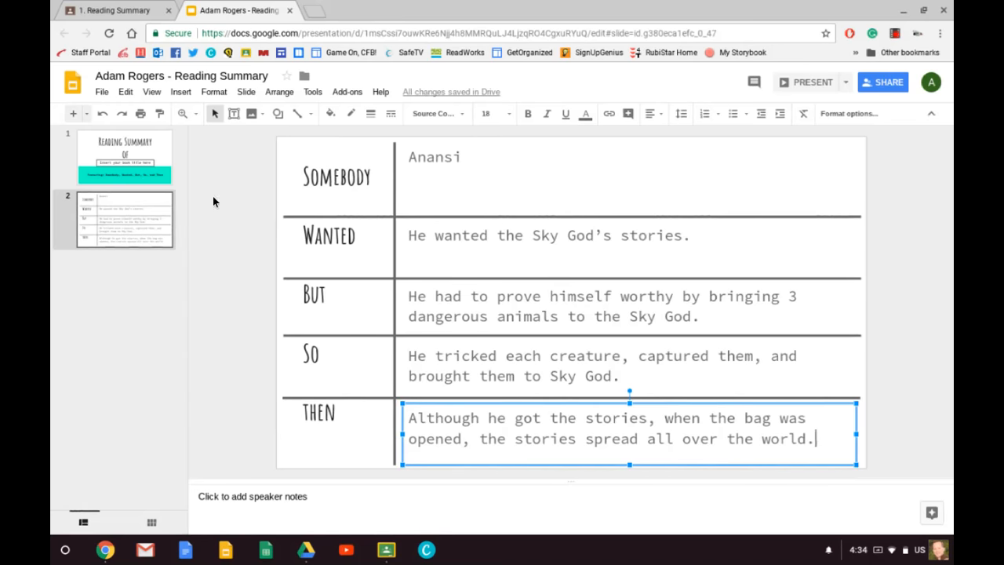
Switch to the Classroom page of the Reading Summary assignment and review its options for adding files, creating files and commenting privately.
left_click(117, 11)
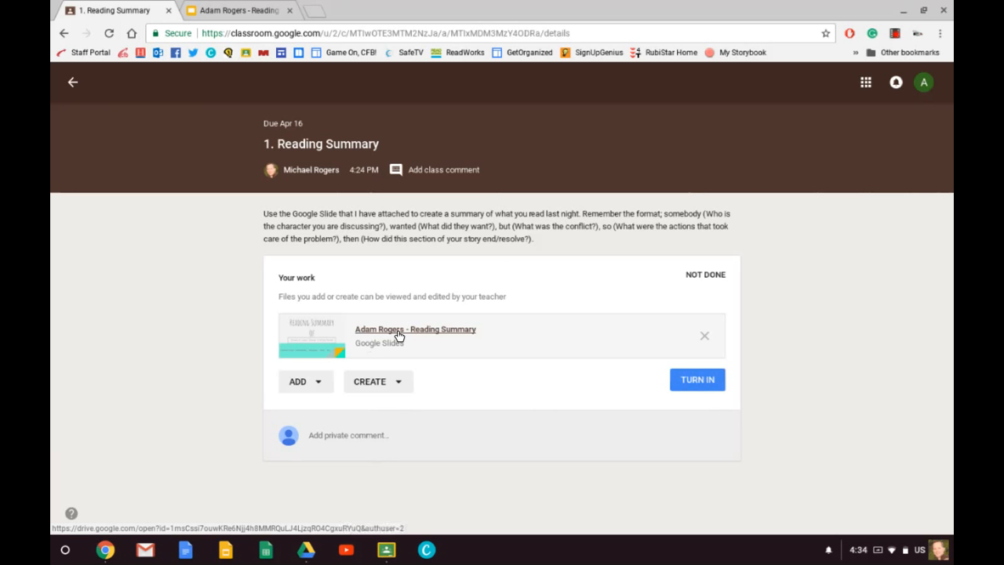
left_click(317, 387)
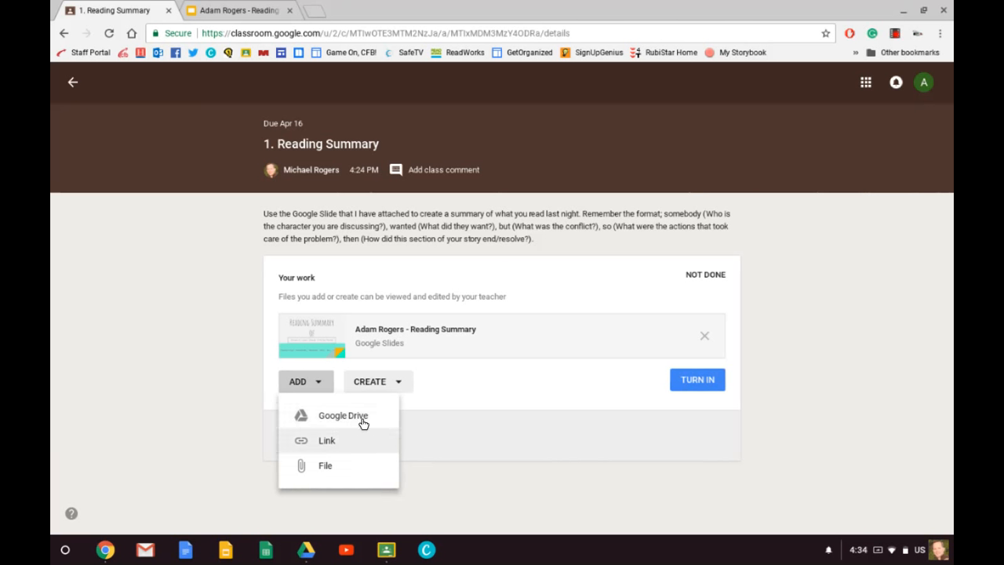
left_click(401, 382)
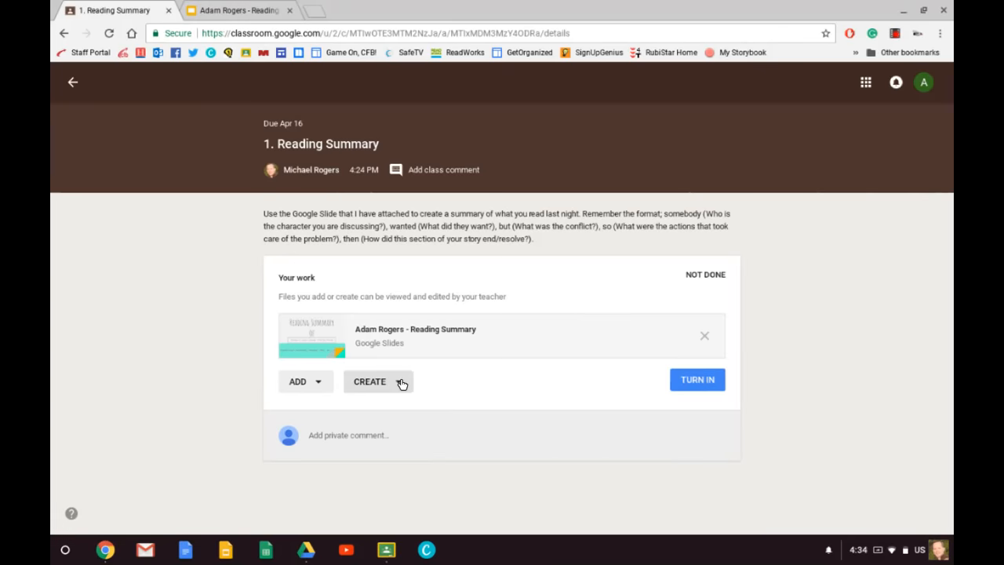
left_click(400, 382)
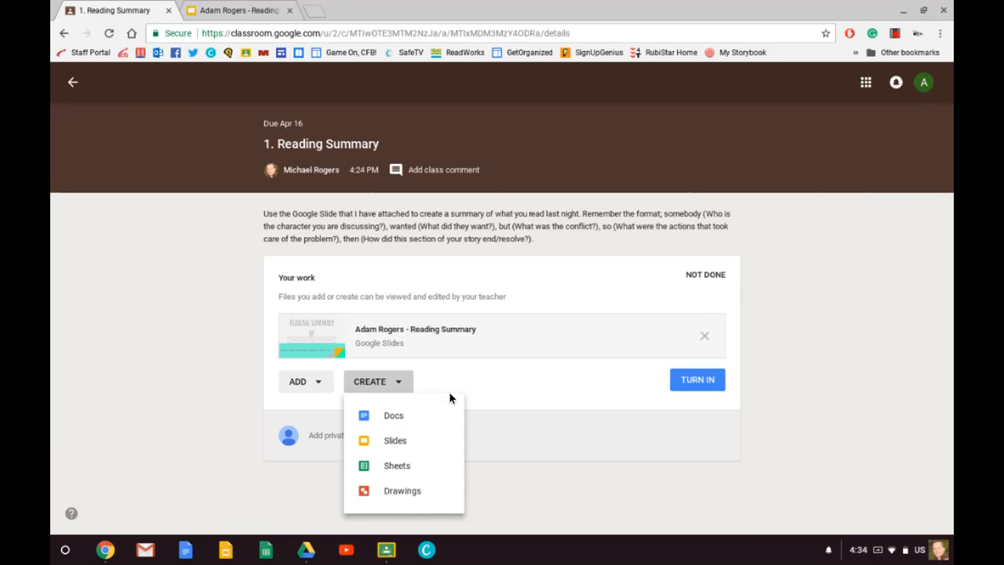
left_click(478, 390)
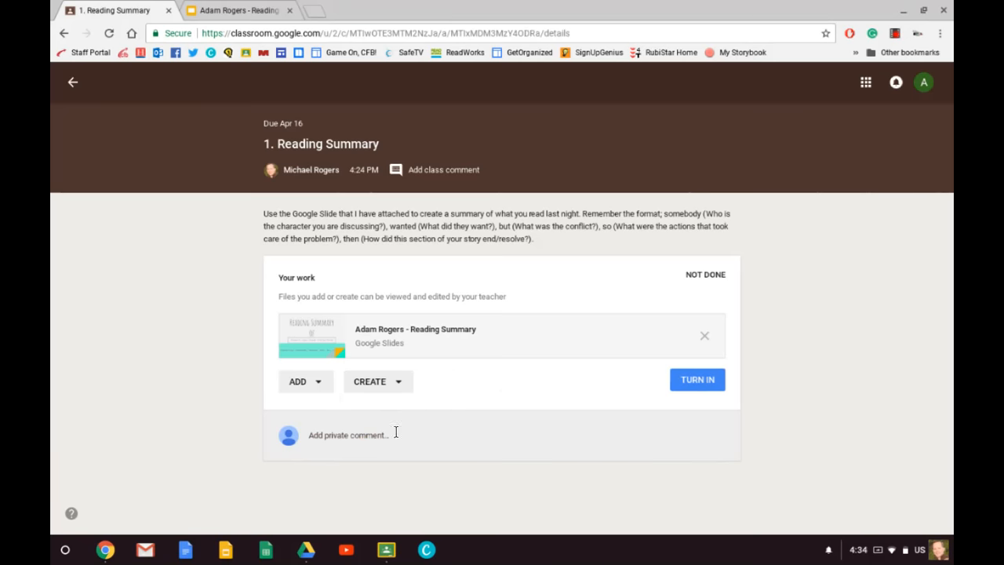
left_click(371, 436)
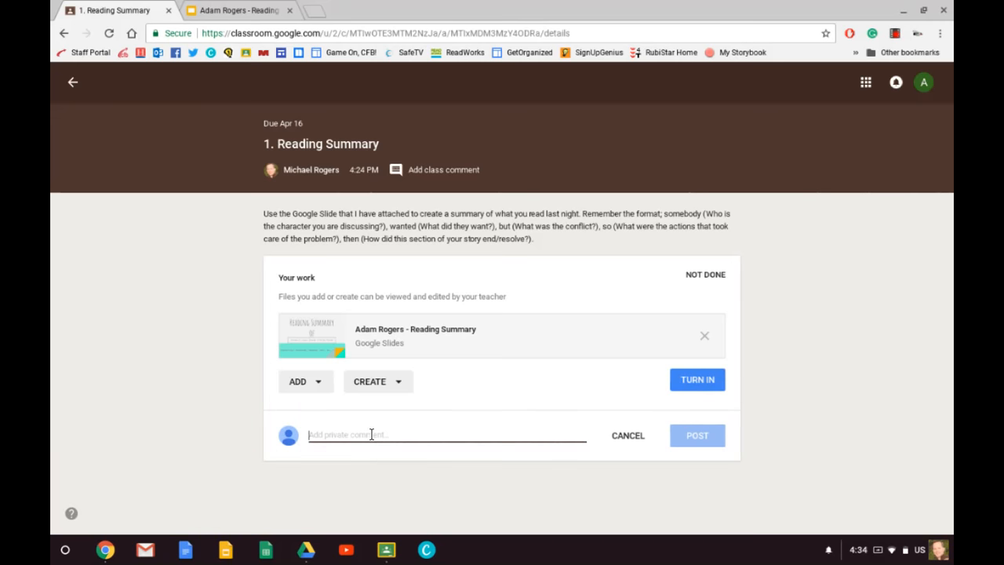
left_click(621, 435)
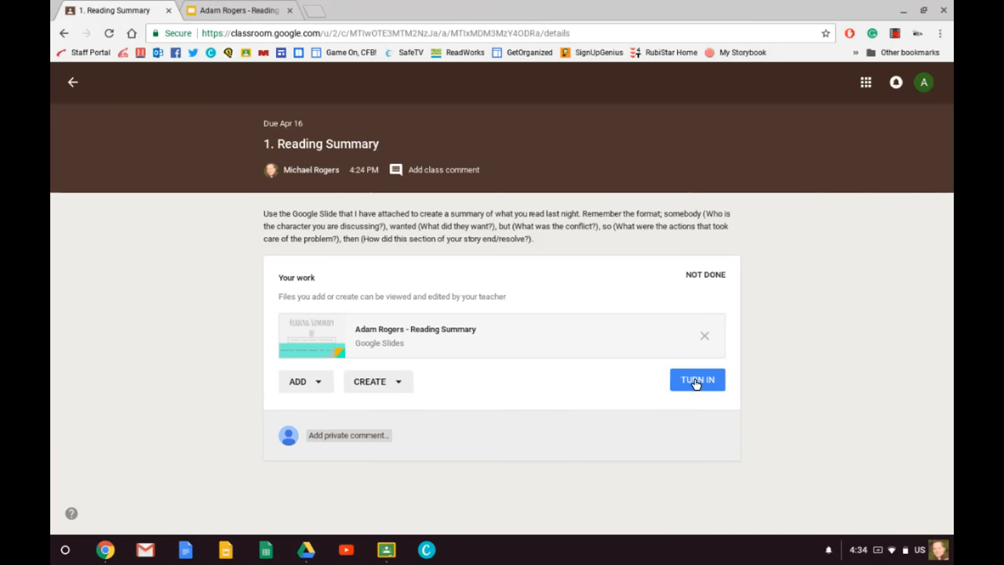
Turn in the Reading Summary assignment with its attached slides file and return to the class stream.
left_click(695, 384)
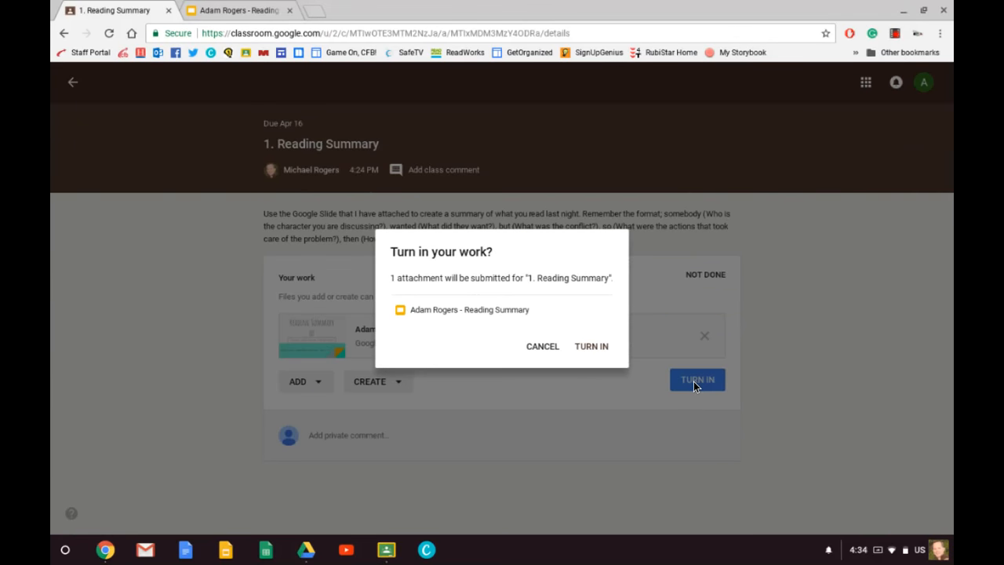
left_click(593, 346)
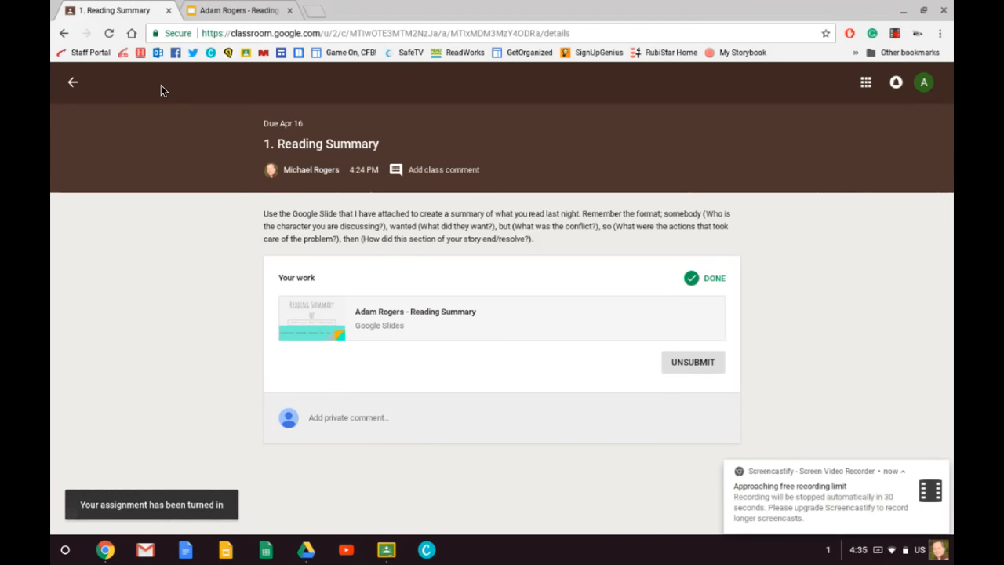
left_click(72, 82)
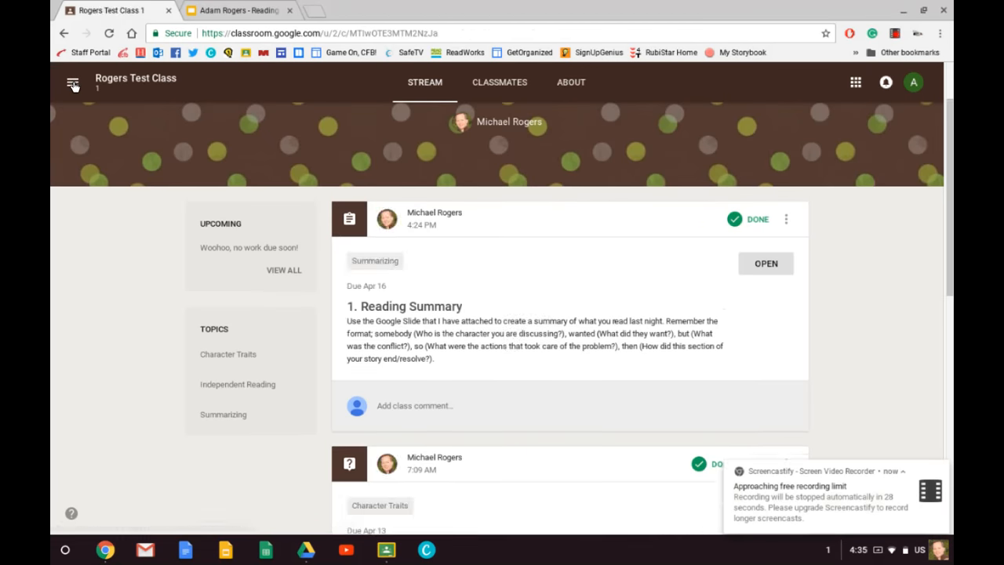